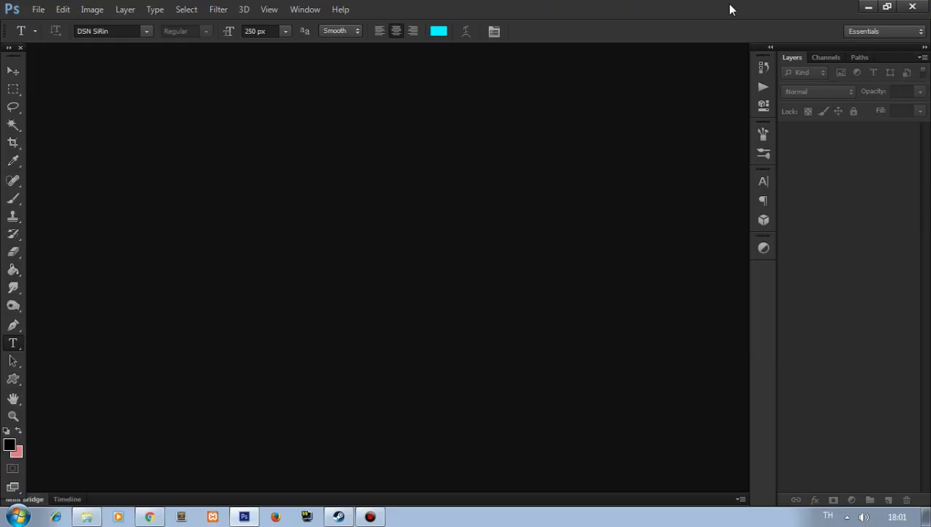
Bring the web browser in front of the empty Photoshop workspace.
left_click(164, 518)
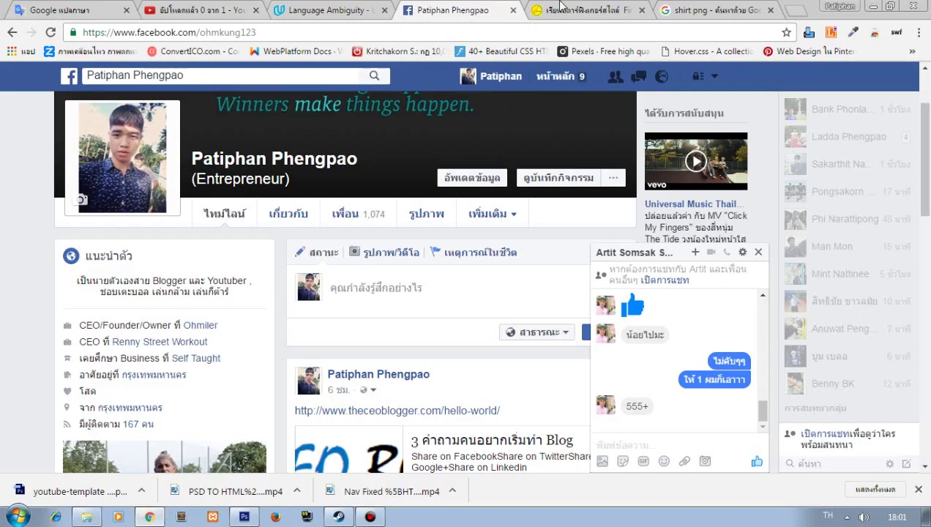
Close the guitar lesson tab and return to the 'shirt png' search results.
left_click(719, 8)
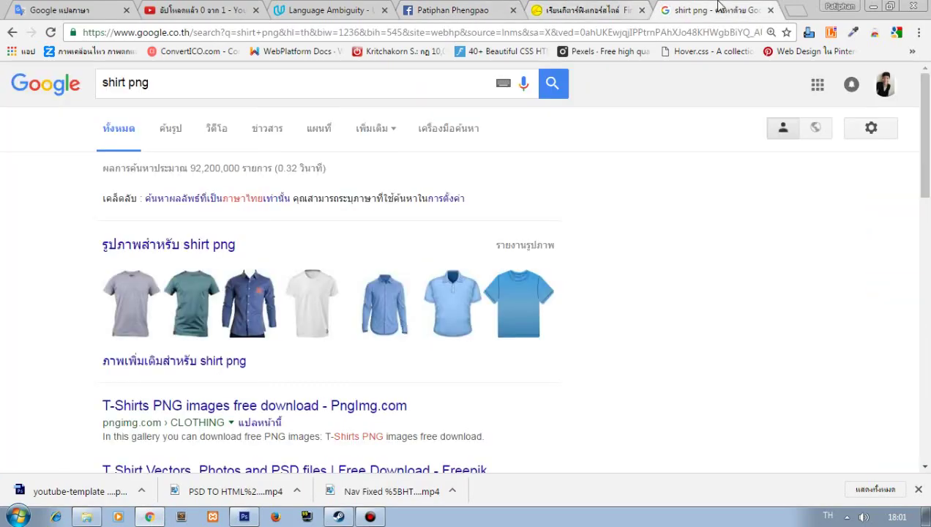
left_click(640, 10)
scroll(204, 155, "down", 1)
scroll(212, 168, "up", 1)
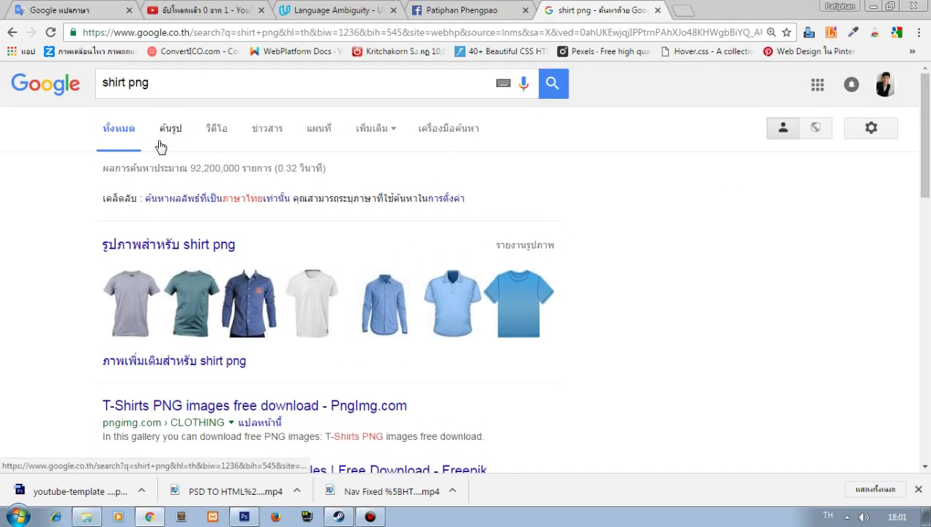
triple_click(125, 82)
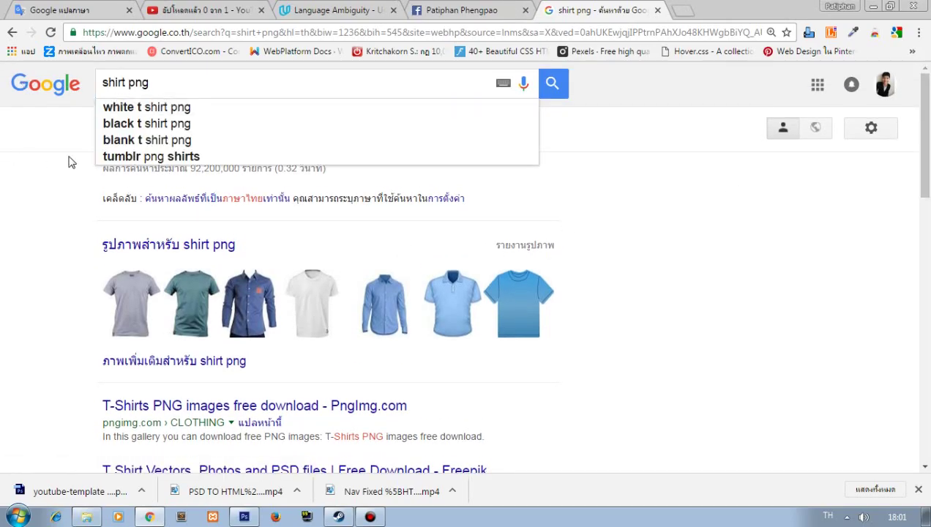
scroll(757, 172, "down", 1)
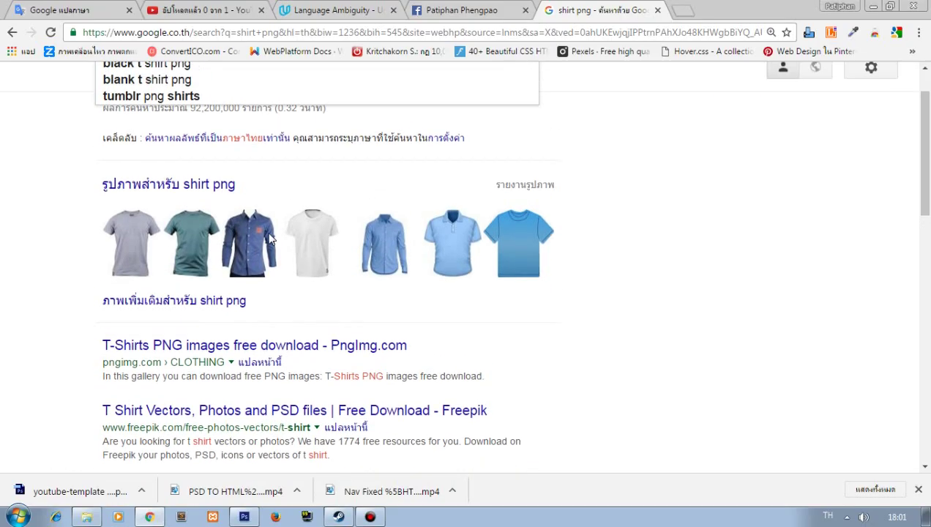
scroll(758, 172, "up", 1)
Switch the 'shirt png' search to Images and browse the results.
left_click(209, 245)
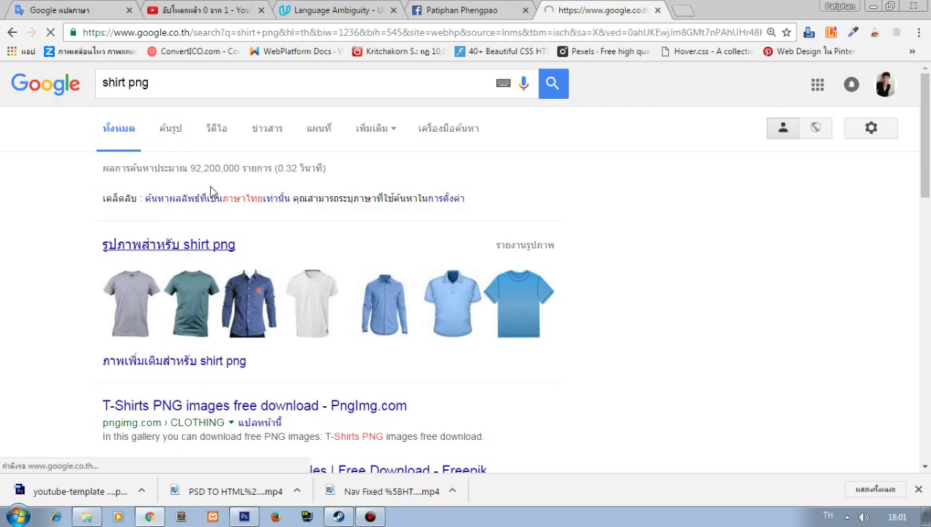
scroll(206, 141, "down", 5)
scroll(206, 145, "down", 4)
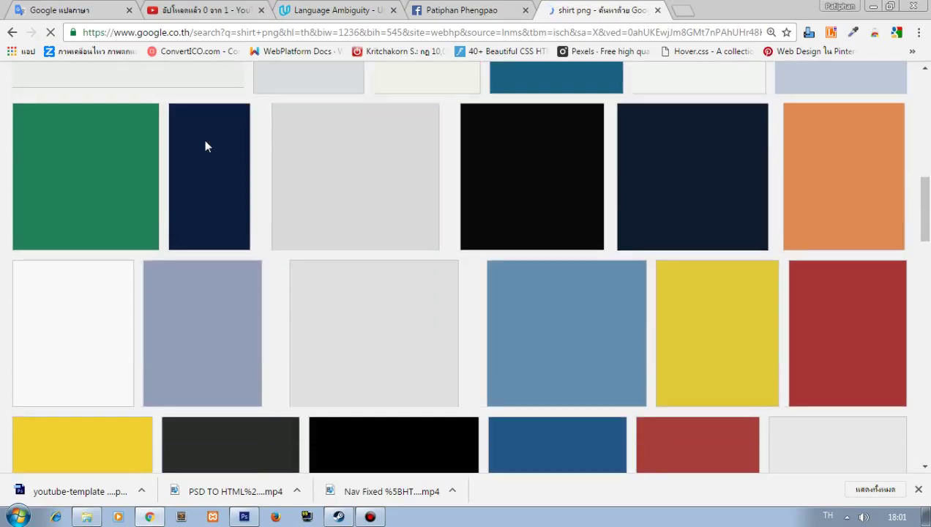
scroll(205, 145, "up", 5)
scroll(209, 154, "up", 1)
scroll(208, 153, "up", 1)
scroll(433, 150, "up", 2)
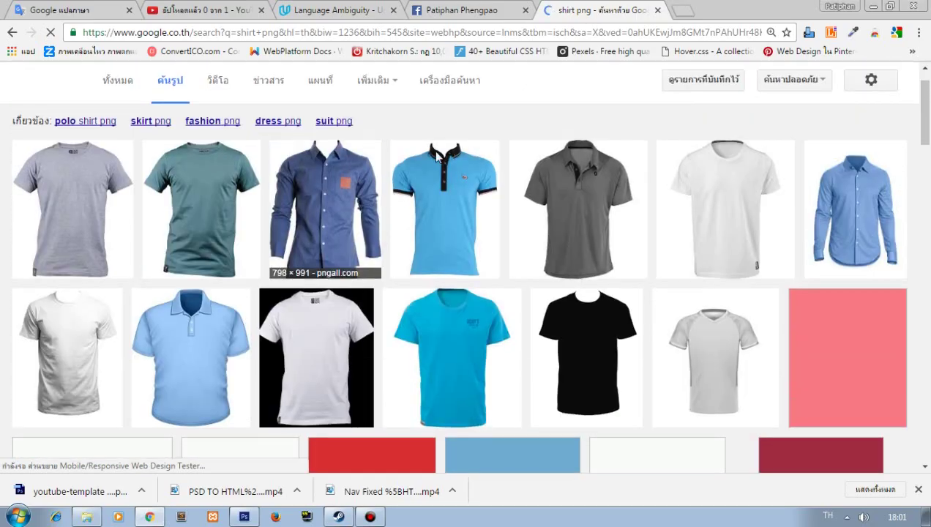
scroll(438, 155, "down", 4)
scroll(822, 167, "down", 3)
scroll(822, 168, "down", 5)
scroll(585, 183, "up", 6)
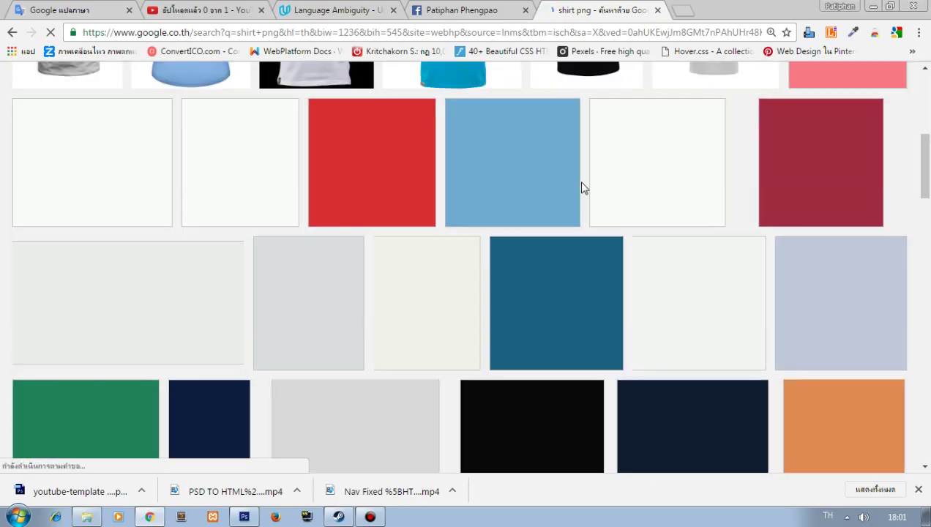
scroll(581, 187, "up", 2)
scroll(455, 221, "up", 3)
scroll(468, 183, "up", 1)
scroll(648, 124, "down", 5)
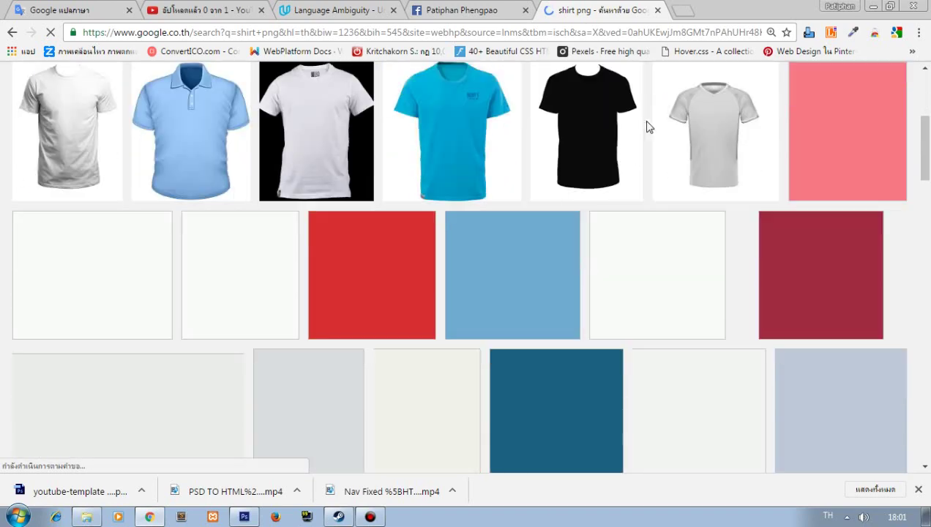
scroll(843, 166, "down", 1)
scroll(878, 158, "up", 3)
scroll(878, 147, "down", 4)
scroll(731, 136, "up", 6)
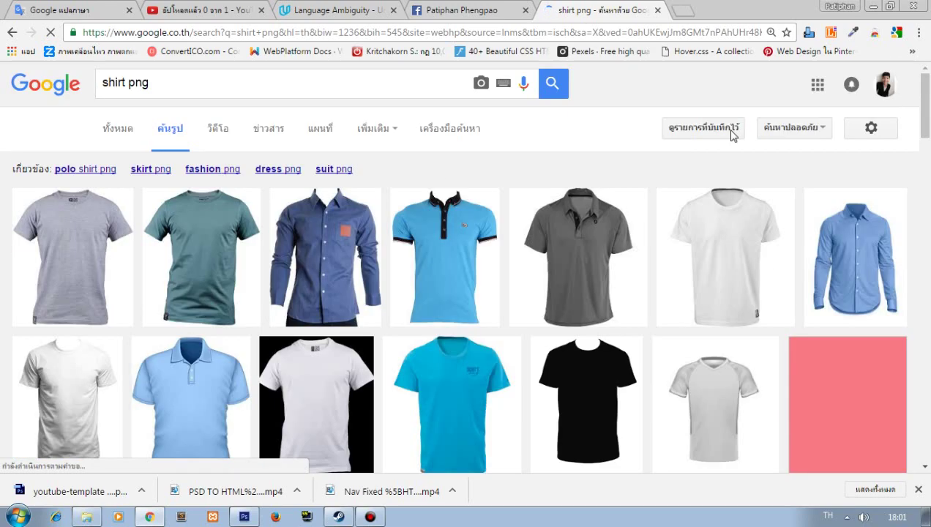
scroll(302, 156, "down", 5)
scroll(297, 161, "up", 5)
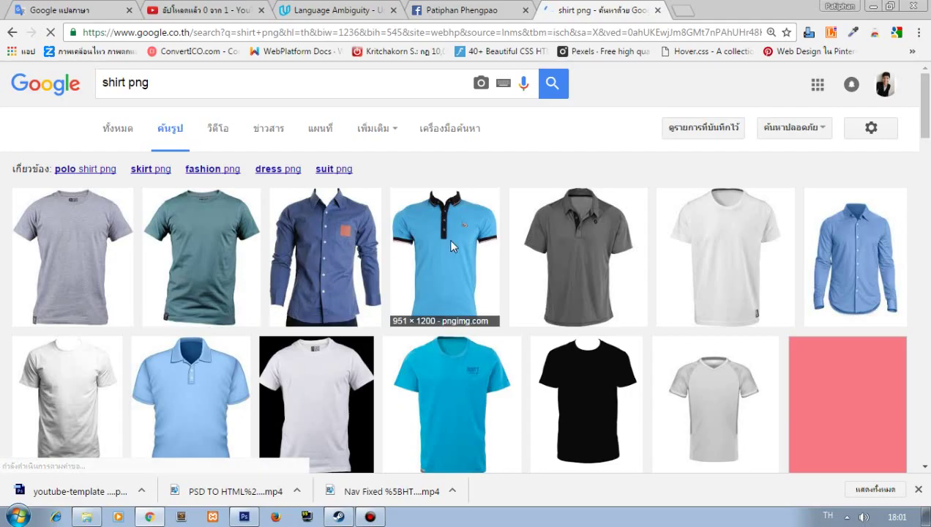
scroll(458, 247, "down", 5)
scroll(455, 249, "up", 3)
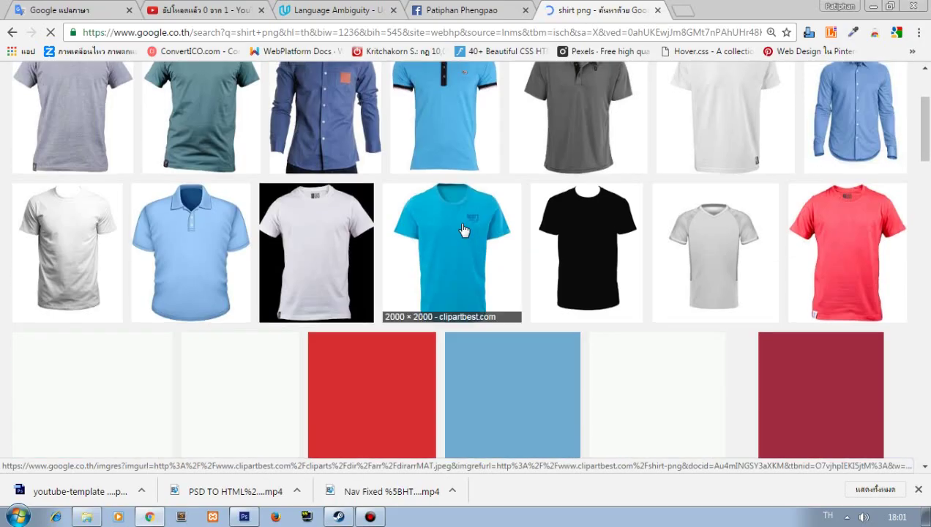
scroll(453, 230, "down", 9)
scroll(432, 222, "up", 9)
scroll(388, 221, "down", 5)
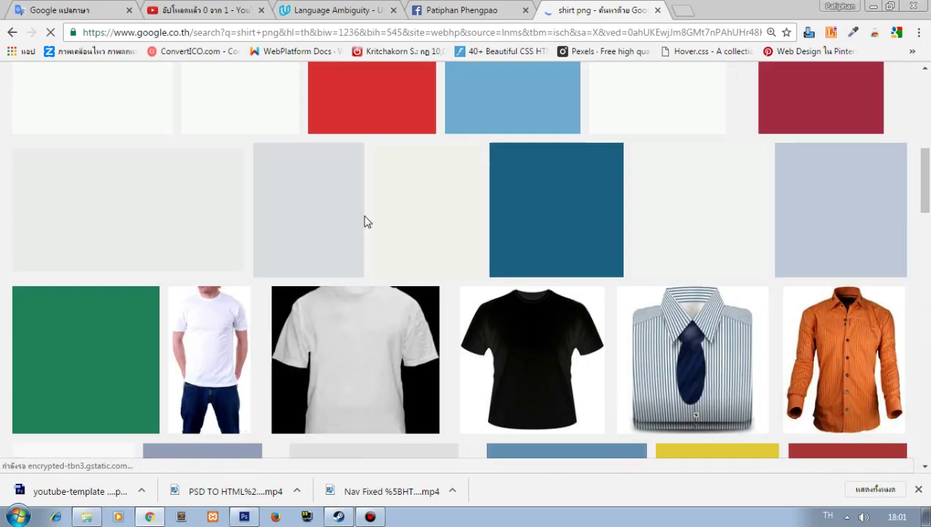
scroll(197, 263, "up", 1)
scroll(351, 228, "up", 5)
scroll(351, 229, "up", 1)
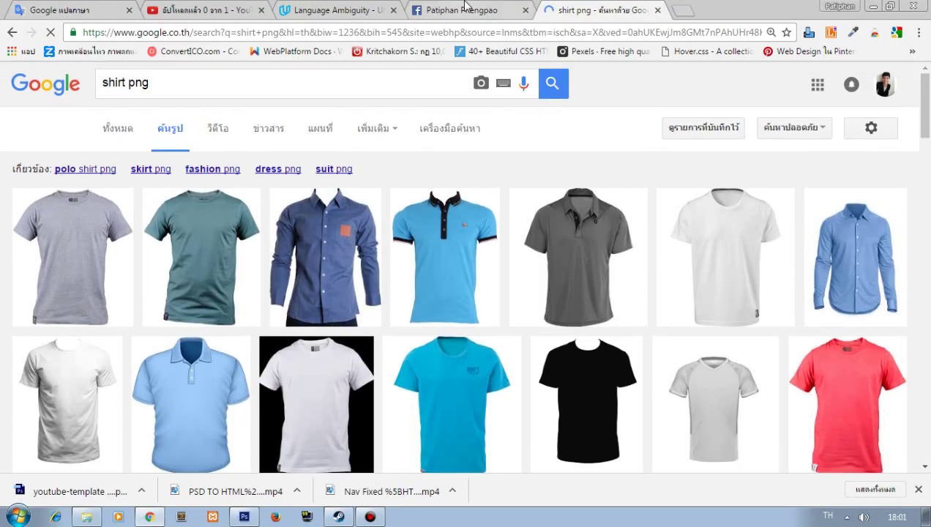
Close the profile page tab and scroll further down the shirt image results.
left_click(461, 10)
left_click(585, 11)
left_click(461, 11)
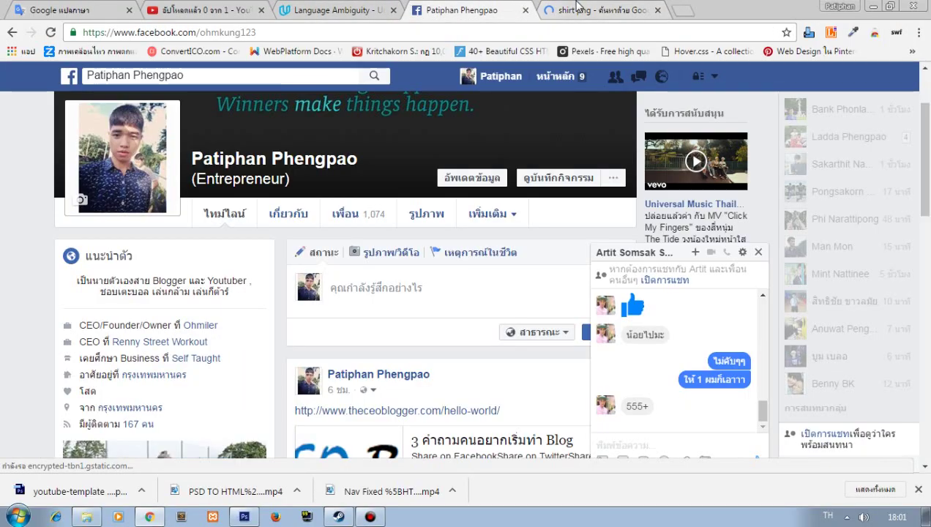
left_click(586, 11)
scroll(474, 190, "down", 4)
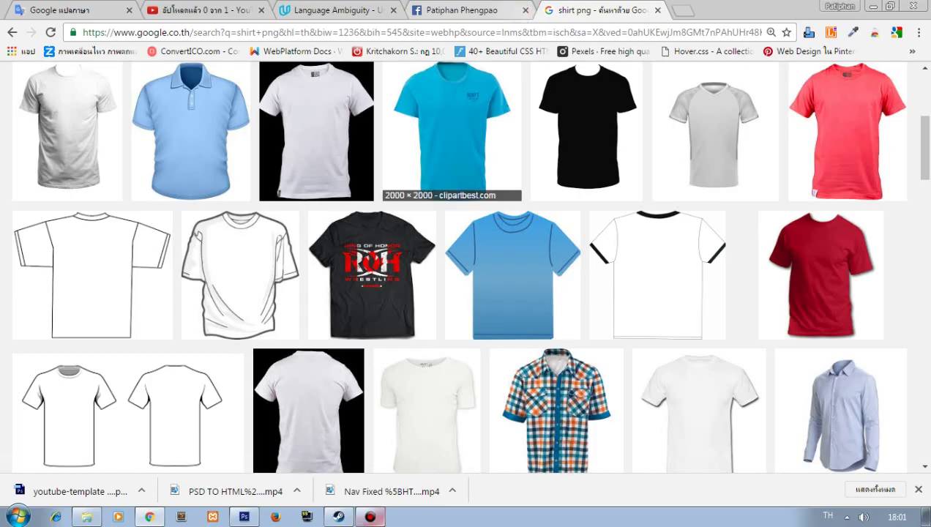
left_click(526, 10)
scroll(326, 370, "down", 5)
scroll(325, 370, "down", 5)
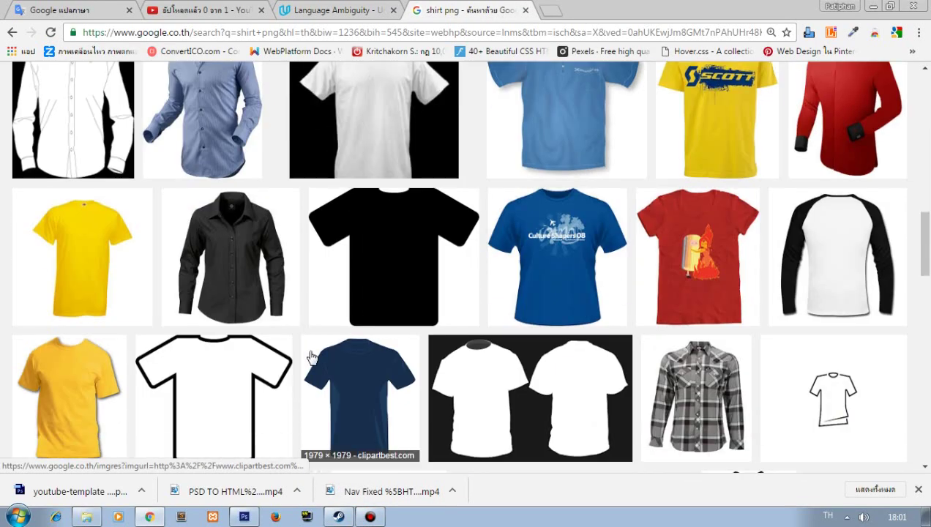
scroll(310, 357, "down", 5)
scroll(308, 353, "down", 2)
scroll(322, 345, "down", 3)
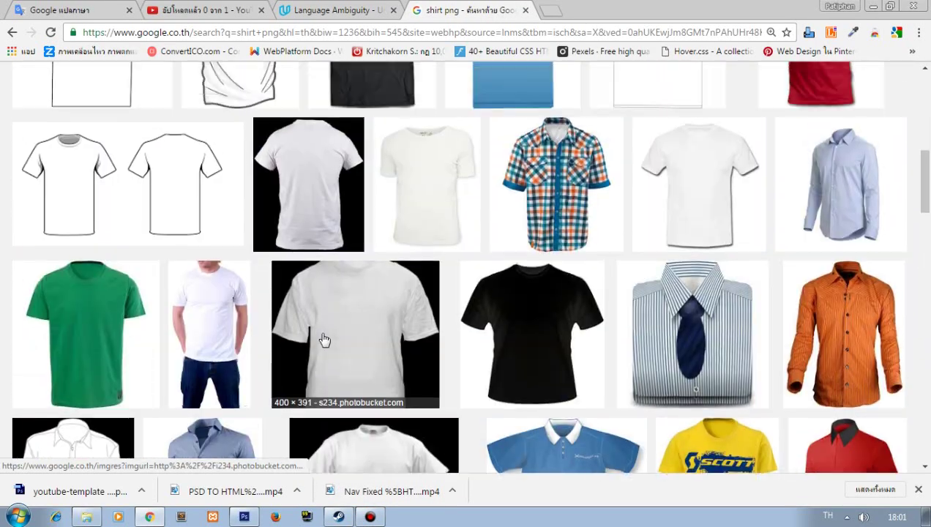
scroll(322, 339, "up", 2)
Preview the front-and-back T-shirt outline clipart, then return to Photoshop.
left_click(166, 332)
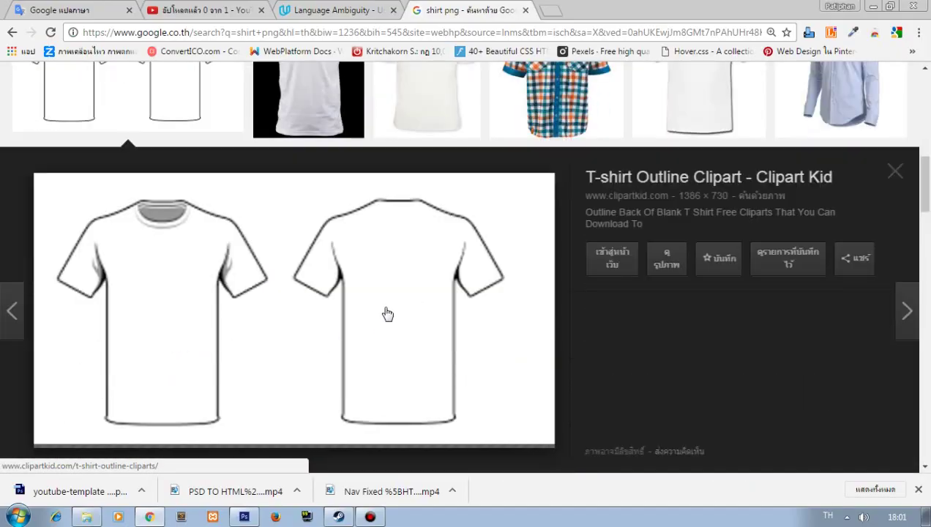
right_click(295, 327)
left_click(319, 269)
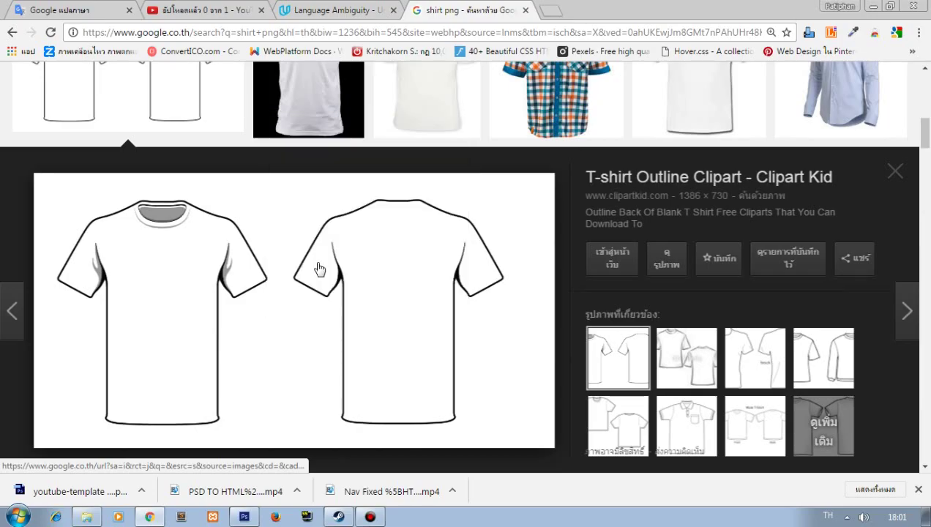
key("alt+Tab")
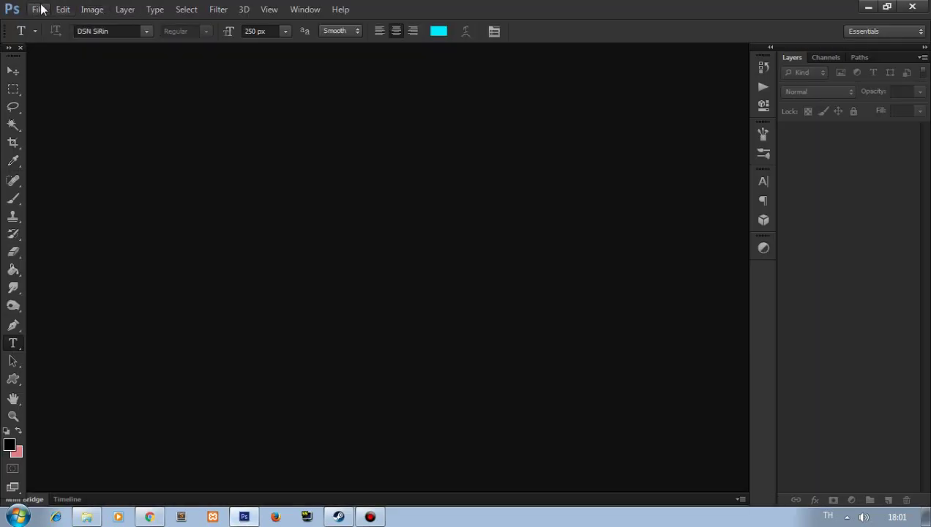
Copy the T-shirt outline image and create a 1386×730 px, 72 ppi white document from the clipboard.
left_click(39, 9)
left_click(53, 22)
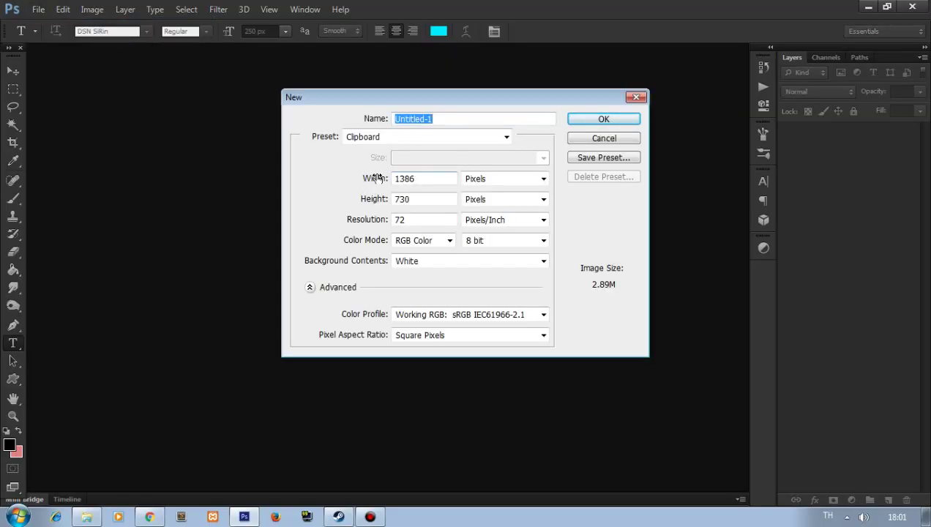
key("alt+Tab")
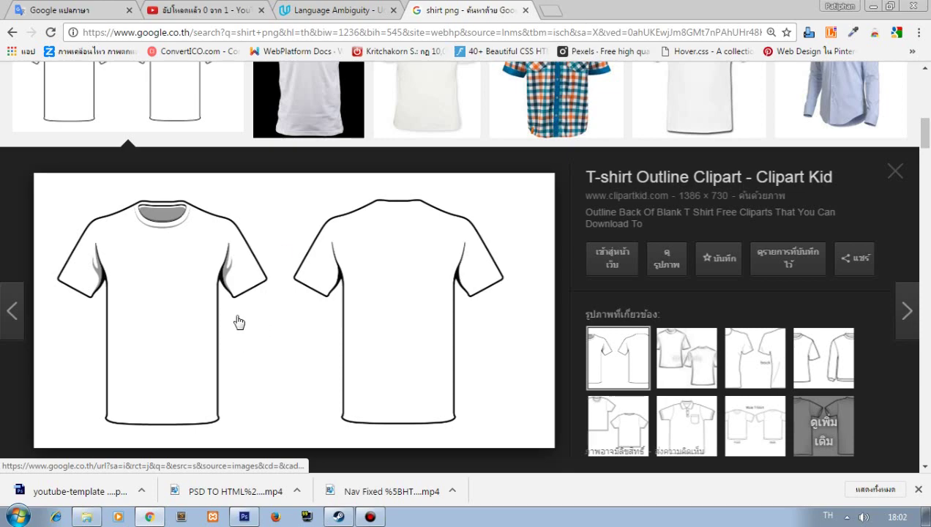
key("alt+Tab")
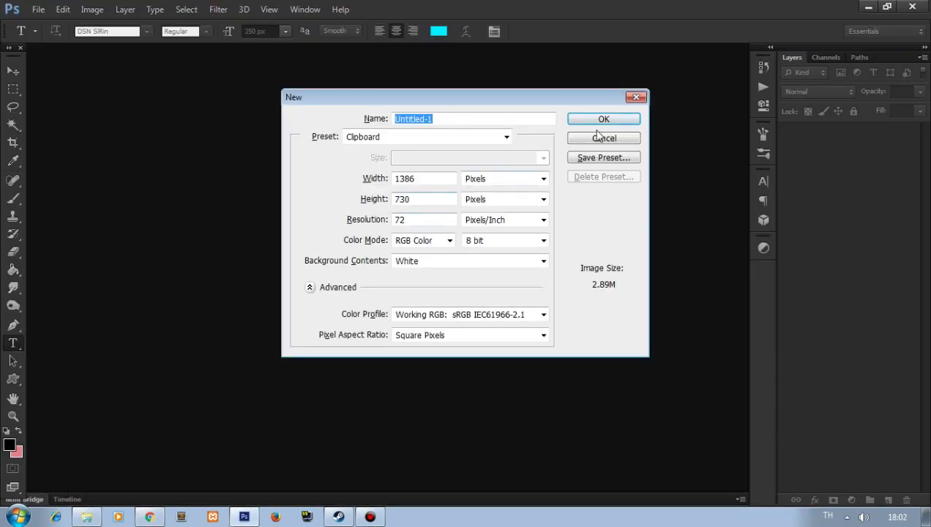
key("alt+Tab")
right_click(196, 317)
left_click(242, 265)
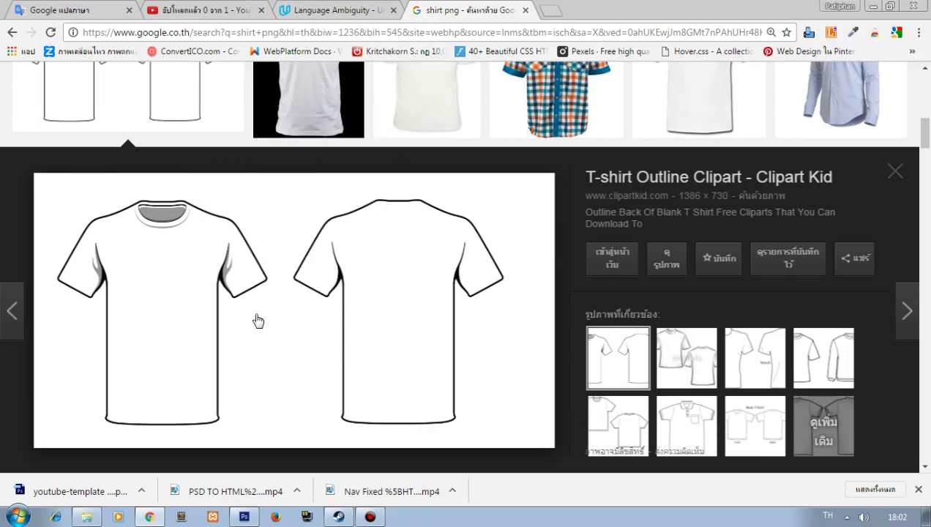
key("alt+Tab")
left_click(38, 8)
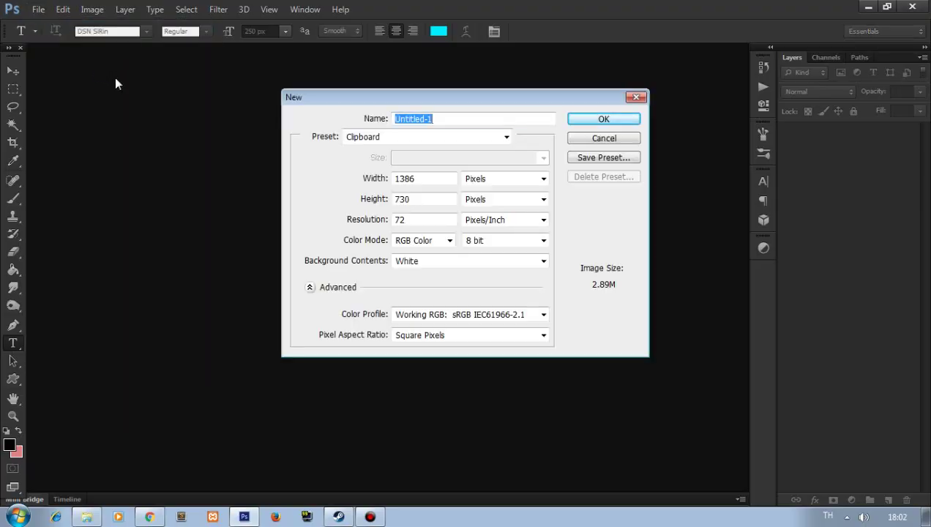
left_click(602, 119)
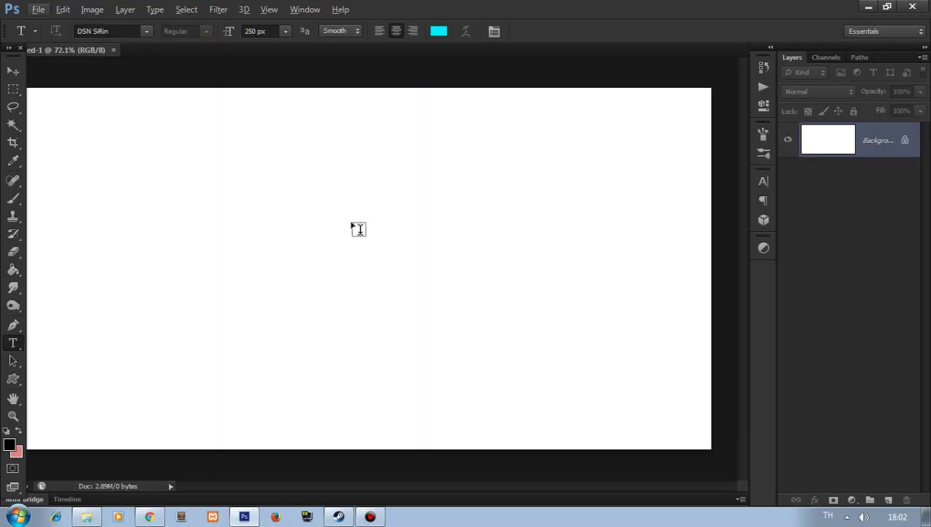
Paste the T-shirt template into the document, dismissing the accidental Color Balance dialog.
scroll(353, 228, "down", 2)
key("ctrl+v")
key("ctrl+b")
left_click(580, 164)
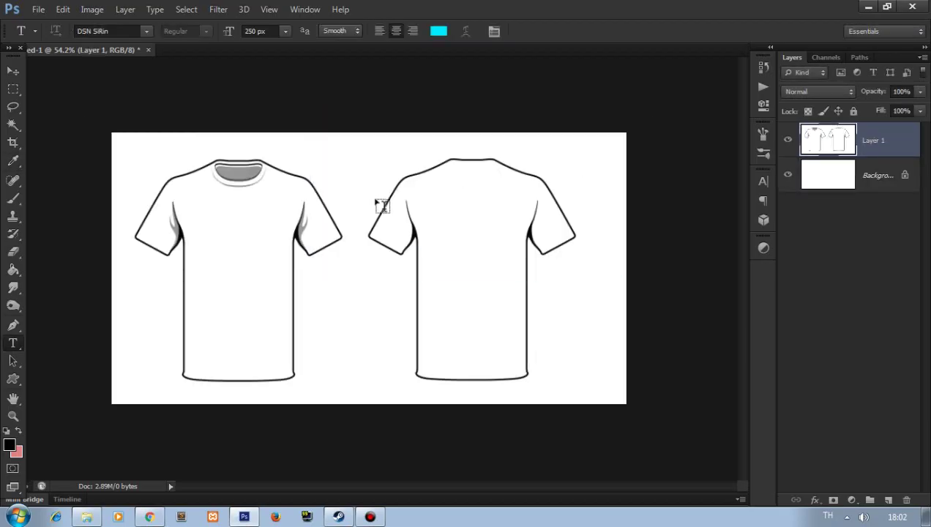
scroll(249, 240, "up", 1)
scroll(262, 199, "down", 1)
scroll(193, 208, "up", 1)
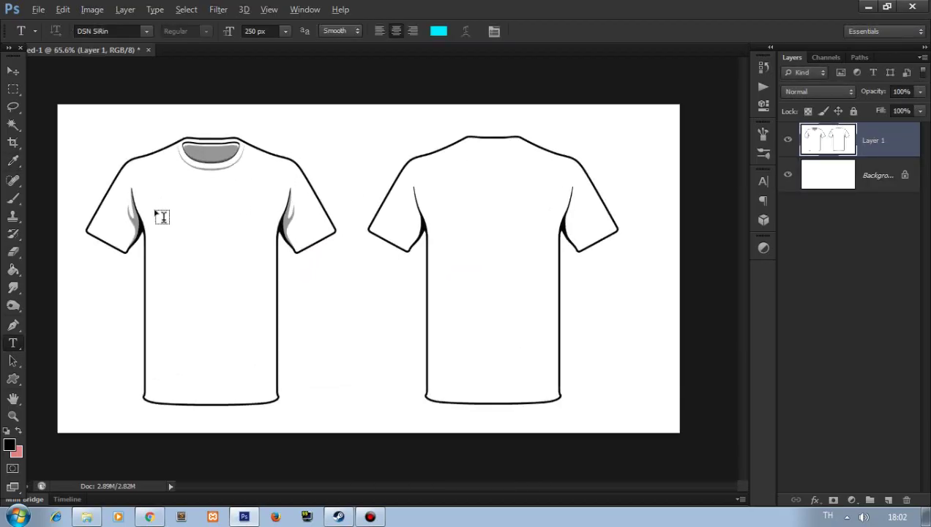
scroll(277, 231, "down", 1)
scroll(310, 234, "up", 2)
scroll(303, 238, "down", 1)
Delete the white background around the shirts with the Magic Wand, then deselect.
key("w")
left_click(262, 139)
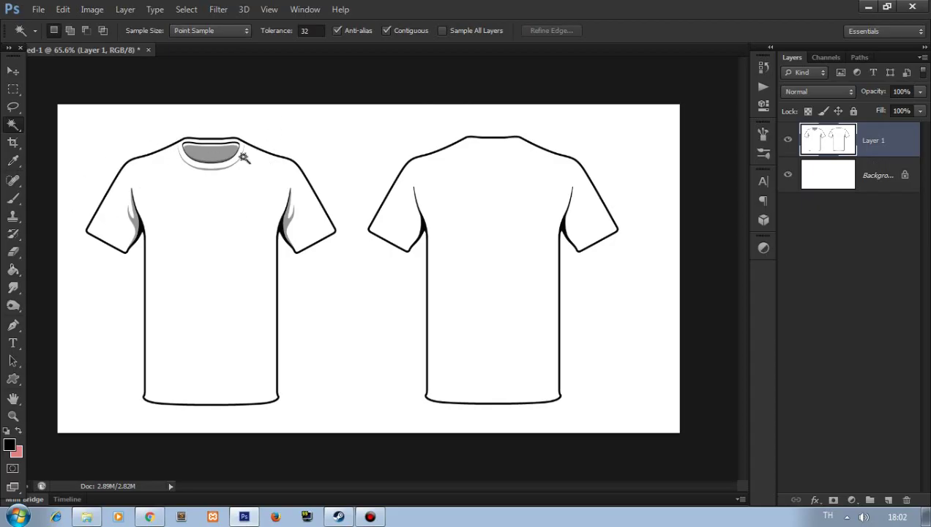
right_click(11, 123)
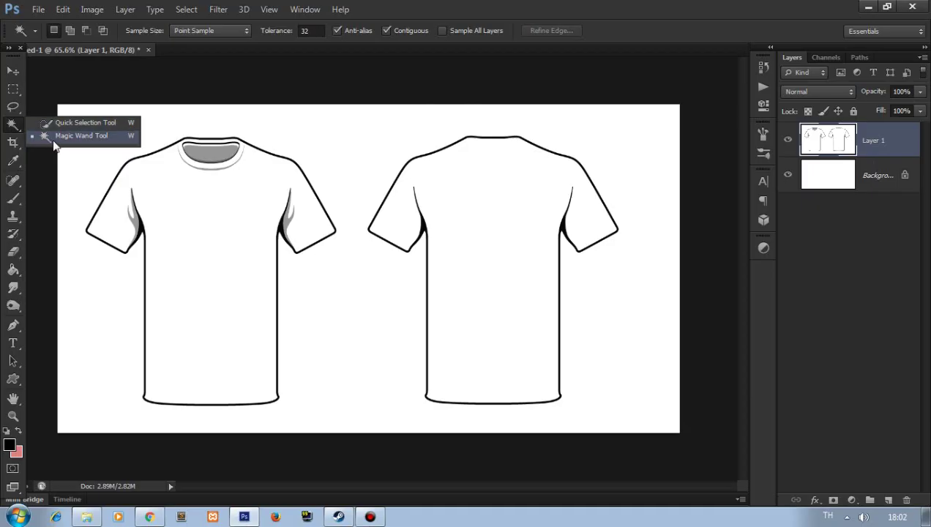
left_click(61, 144)
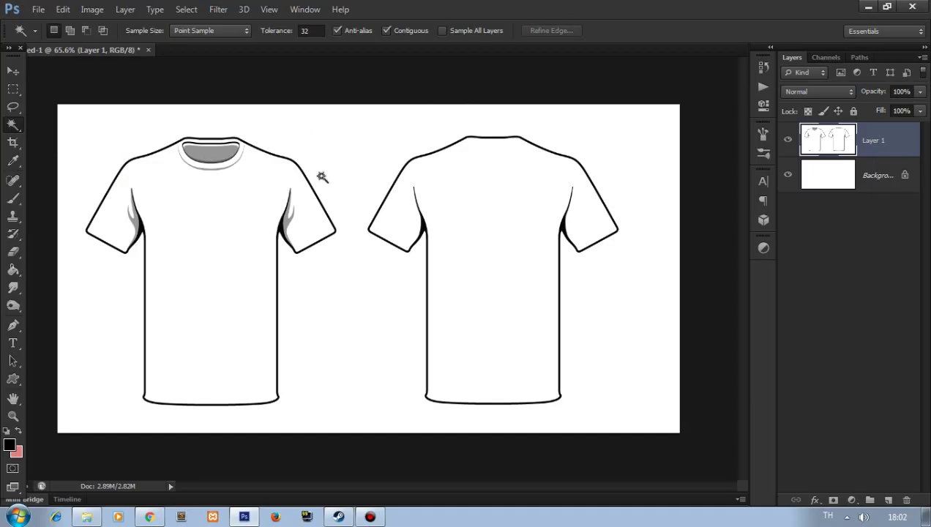
left_click(323, 132)
key("Delete")
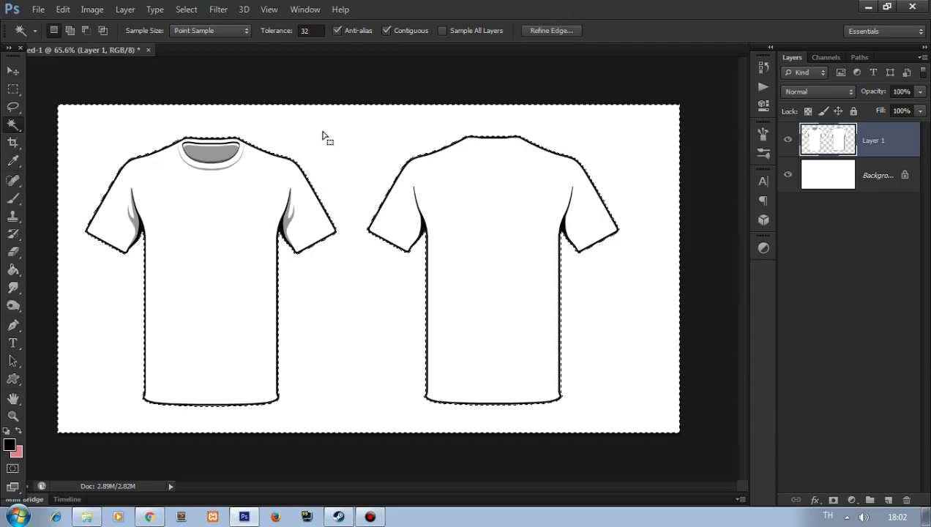
key("ctrl+d")
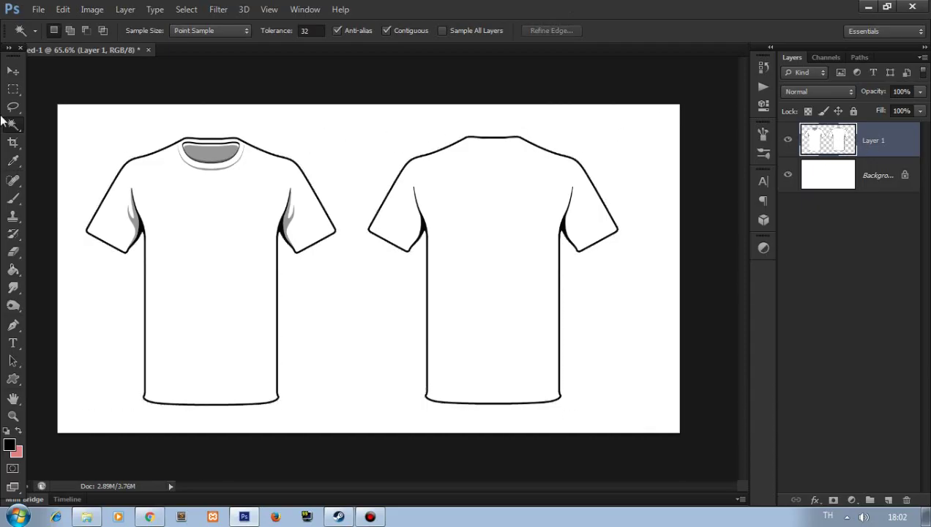
Undo an accidental move of the shirt layer and make Layer 1 active again.
left_click(12, 71)
left_click_drag(212, 169, 233, 109)
key("ctrl+z")
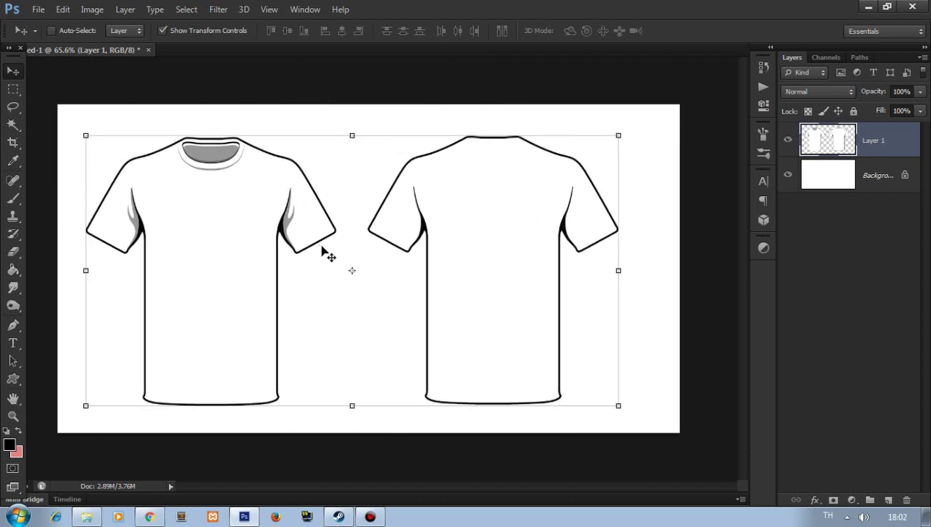
scroll(220, 227, "up", 3)
scroll(266, 242, "down", 3)
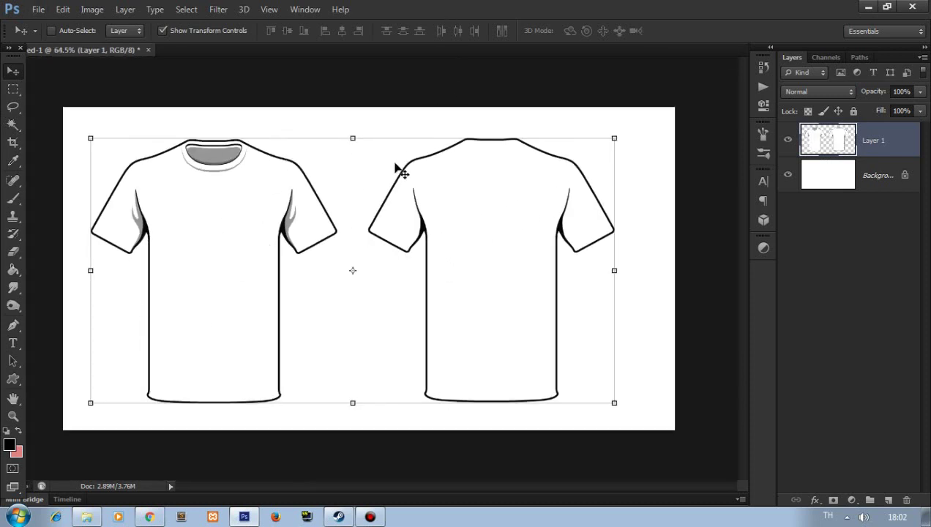
left_click(878, 175)
left_click(882, 143)
Magic Wand-select the white interiors of both the left and right T-shirts.
key("w")
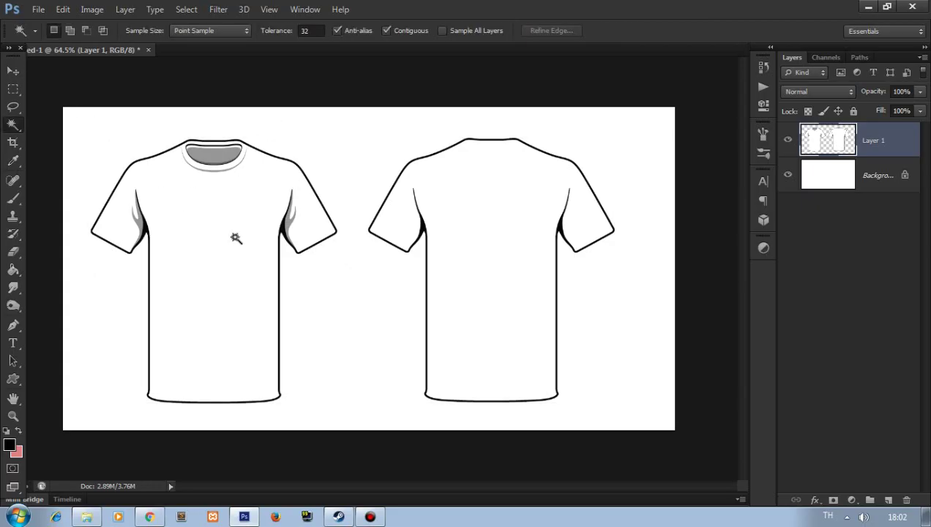
right_click(13, 125)
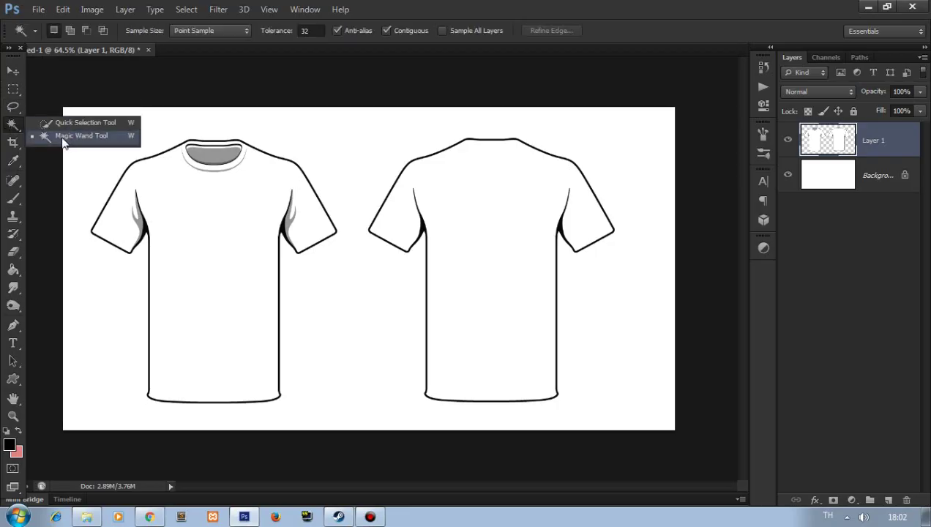
left_click(66, 137)
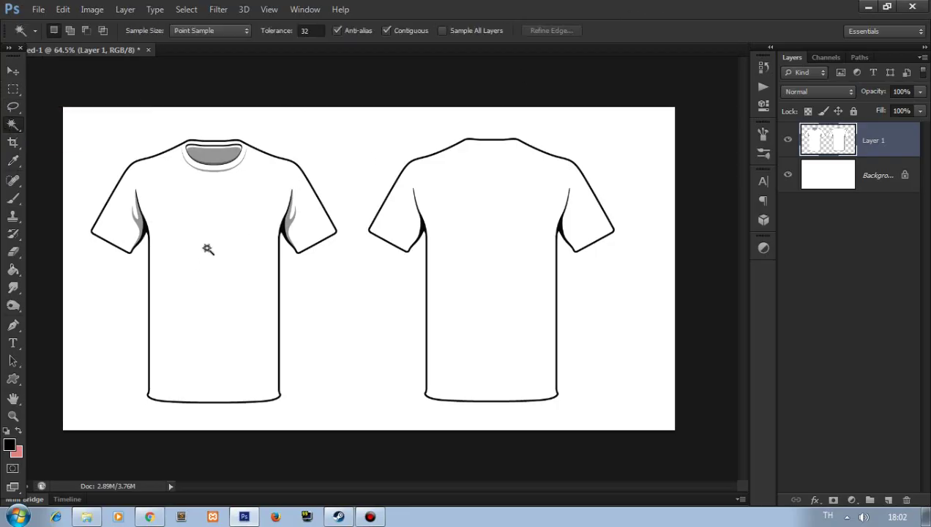
left_click(207, 249)
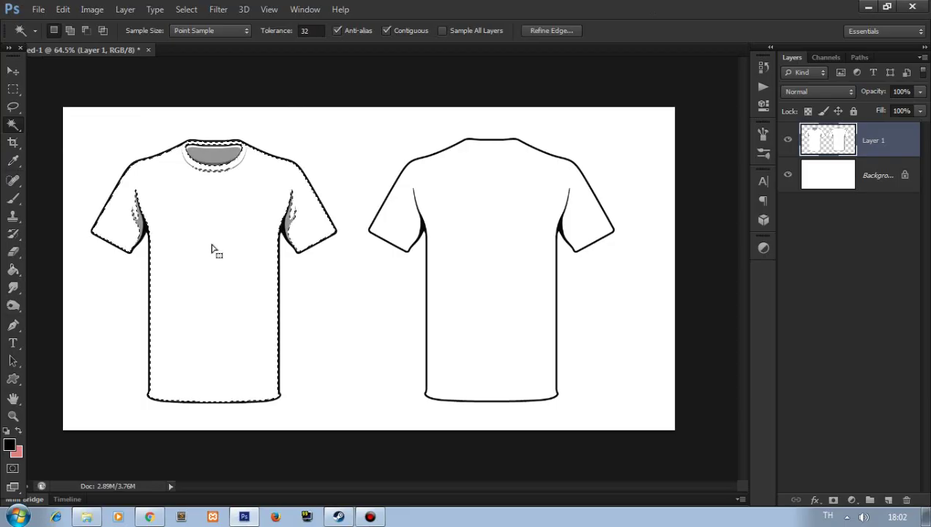
left_click(462, 238, "shift")
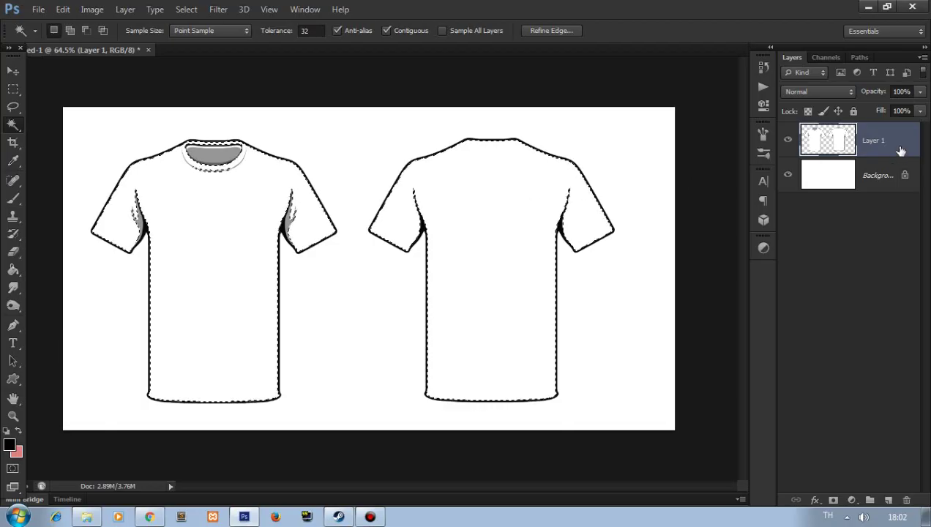
double_click(900, 150)
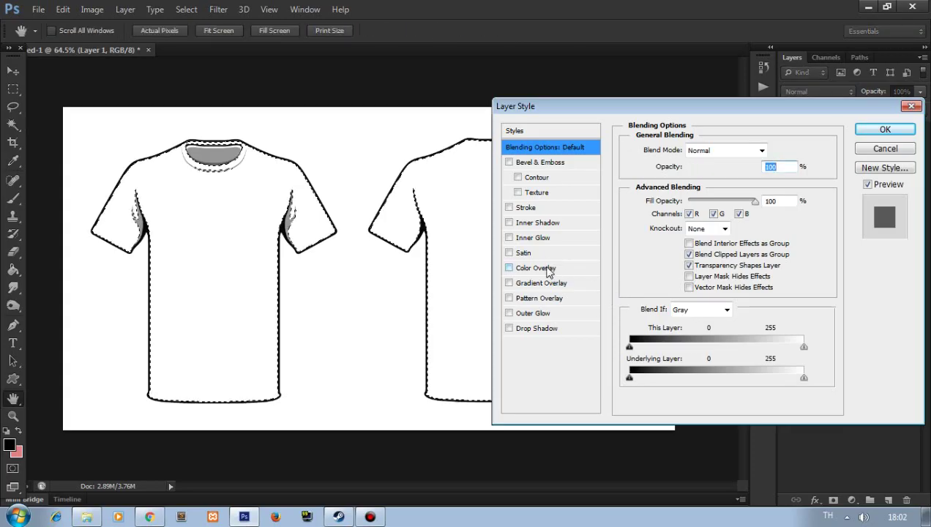
left_click(545, 270)
left_click(509, 268)
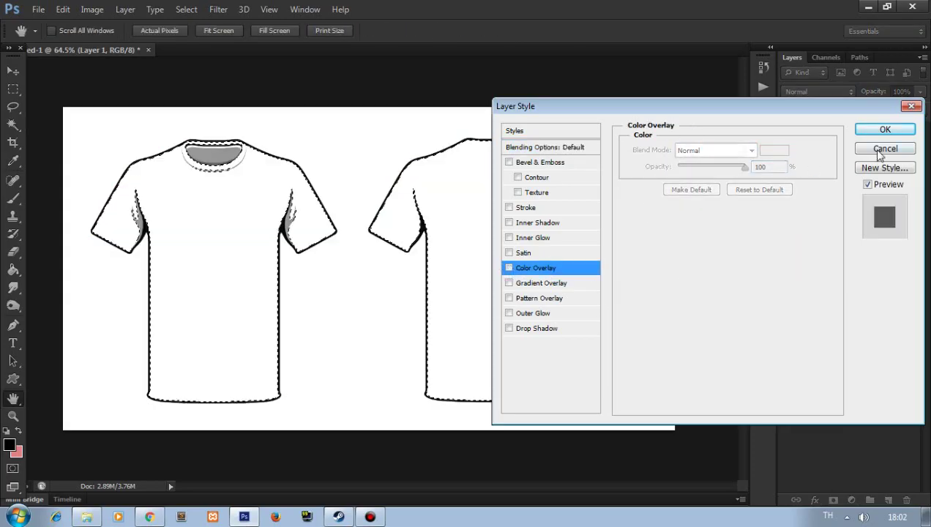
left_click(884, 149)
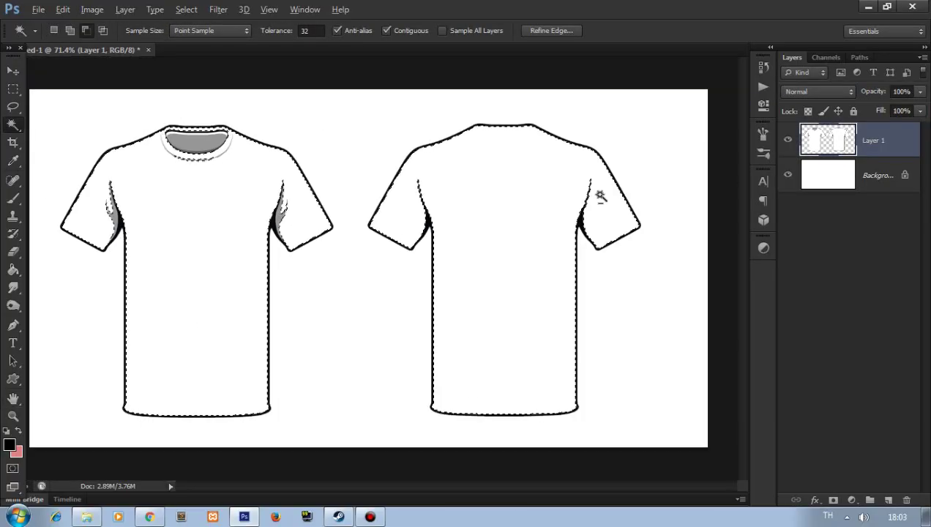
double_click(906, 149)
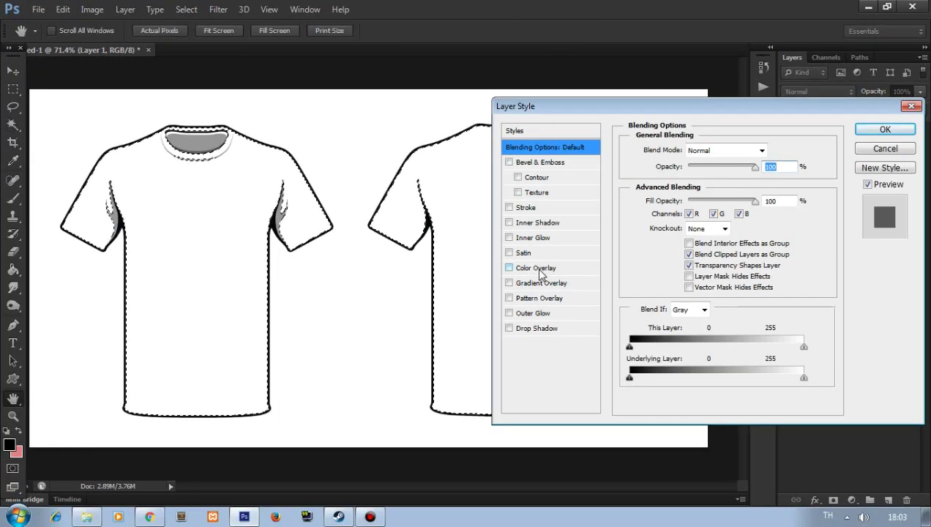
left_click(541, 271)
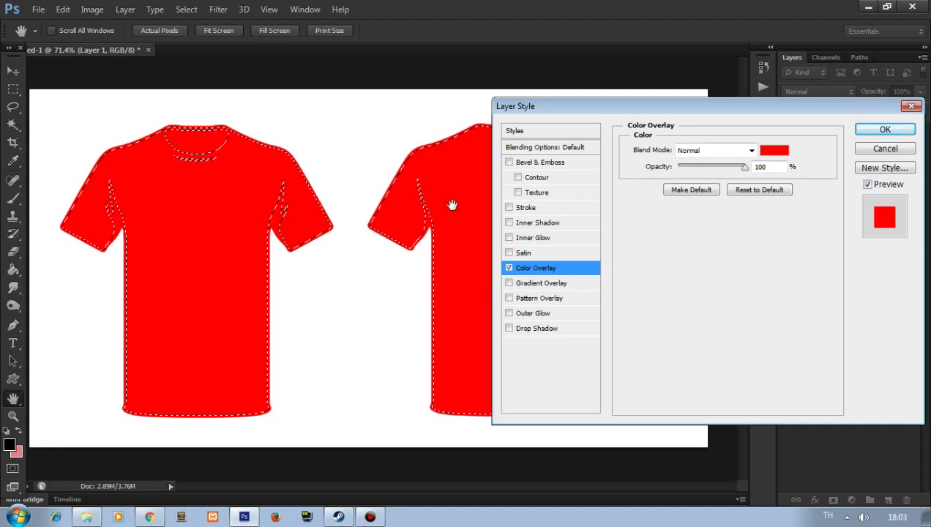
left_click(884, 148)
scroll(222, 183, "up", 2)
scroll(212, 189, "up", 2)
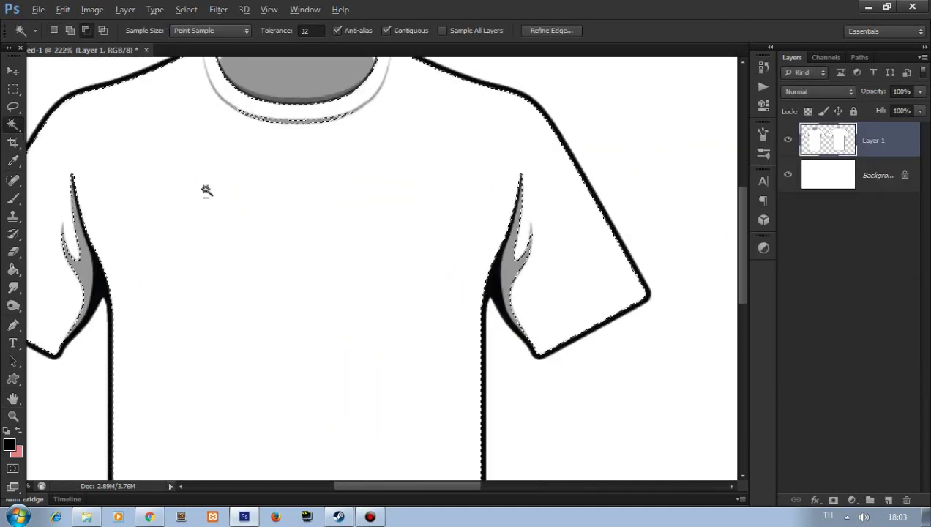
scroll(227, 191, "up", 2)
scroll(226, 192, "down", 4)
scroll(218, 201, "up", 1)
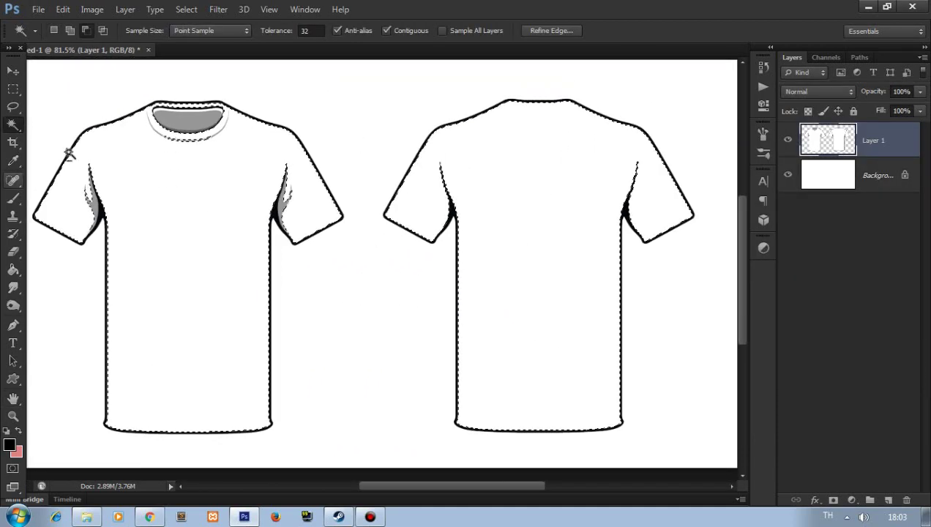
scroll(463, 201, "down", 1)
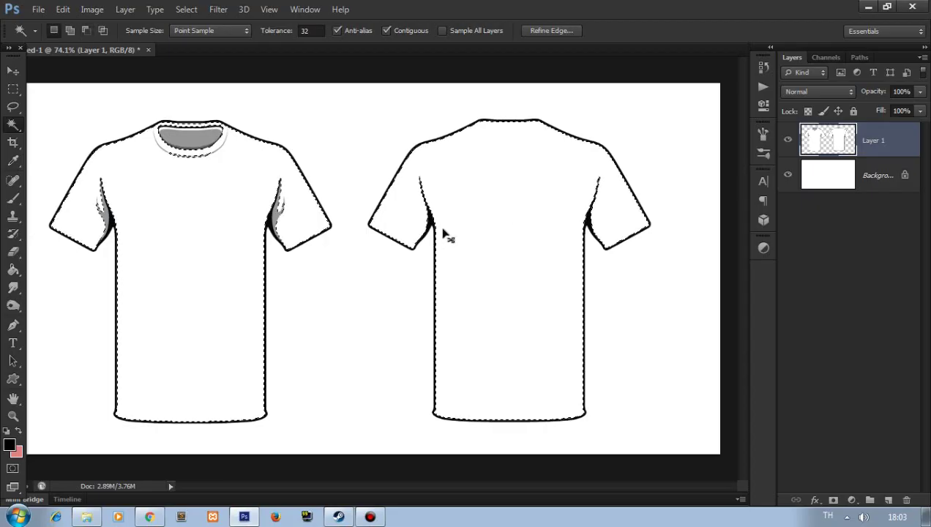
Colorize the selected shirts in Hue/Saturation with Lightness at minimum, turning them black.
key("ctrl+u")
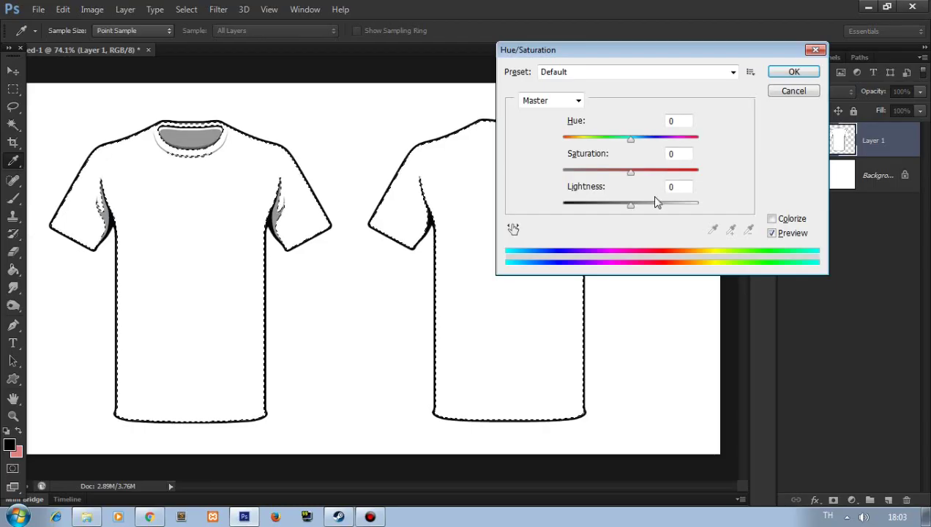
mouse_move(589, 146)
left_mouse_down()
mouse_move(710, 145)
mouse_move(631, 140)
left_mouse_up()
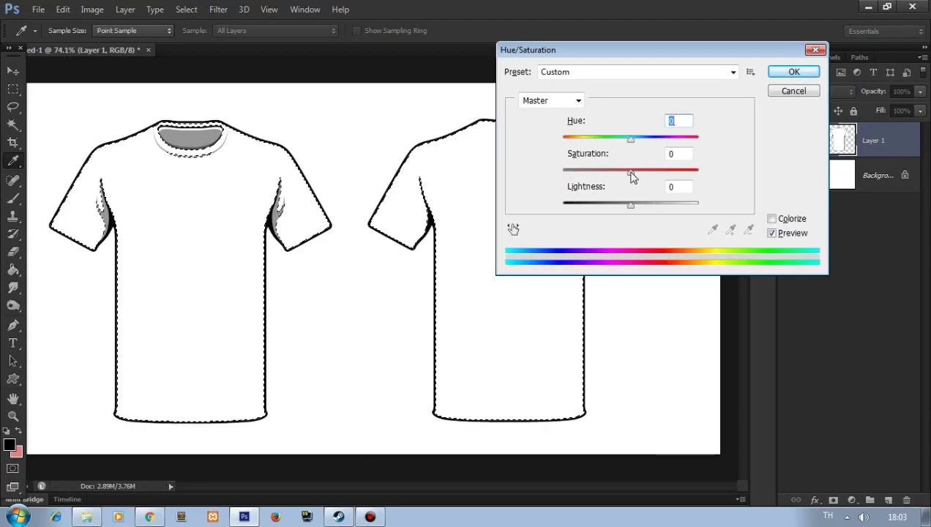
left_click_drag(630, 172, 600, 176)
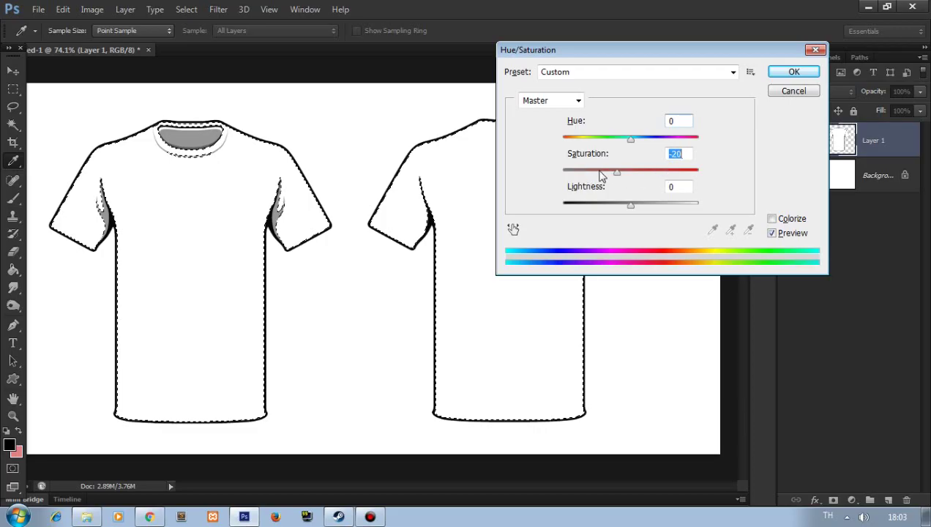
left_click(772, 218)
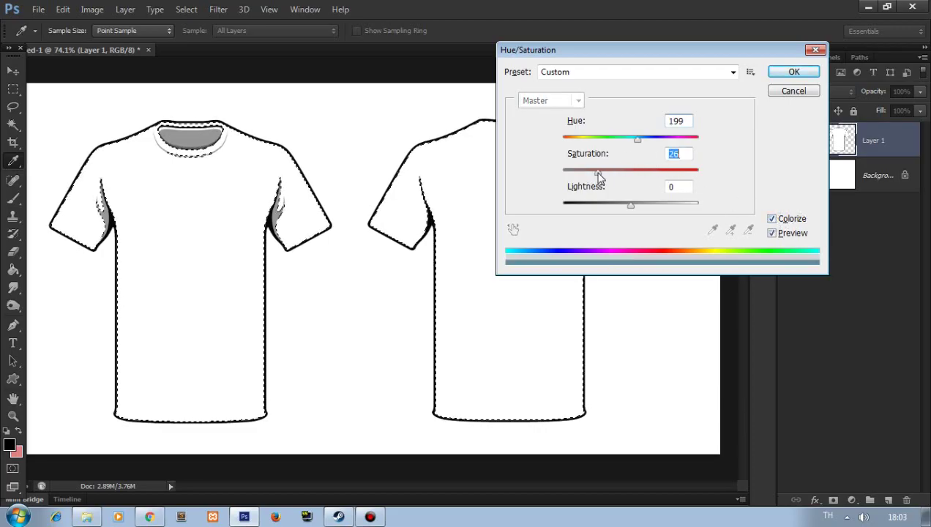
mouse_move(638, 138)
left_mouse_down()
mouse_move(589, 141)
mouse_move(637, 139)
left_mouse_up()
mouse_move(628, 211)
left_mouse_down()
mouse_move(537, 208)
mouse_move(599, 211)
left_mouse_up()
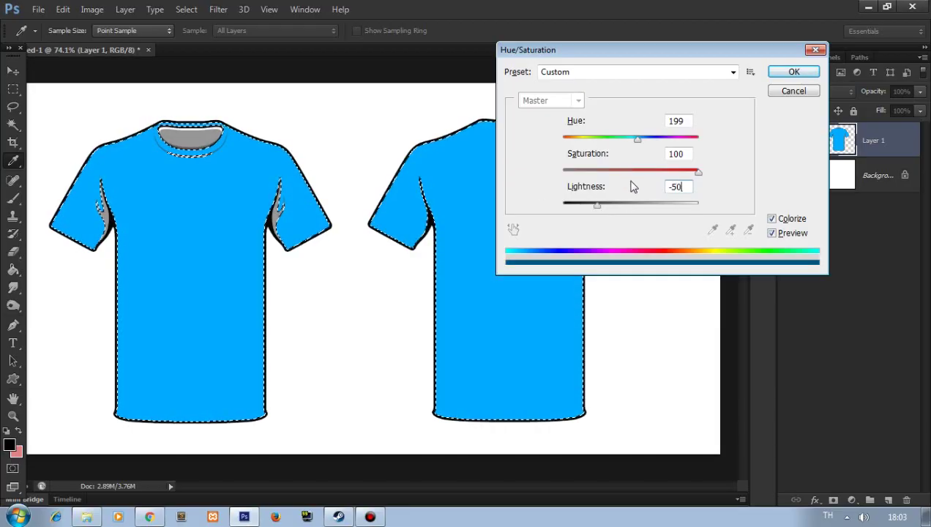
mouse_move(638, 144)
left_mouse_down()
mouse_move(523, 146)
mouse_move(634, 150)
mouse_move(648, 140)
left_mouse_up()
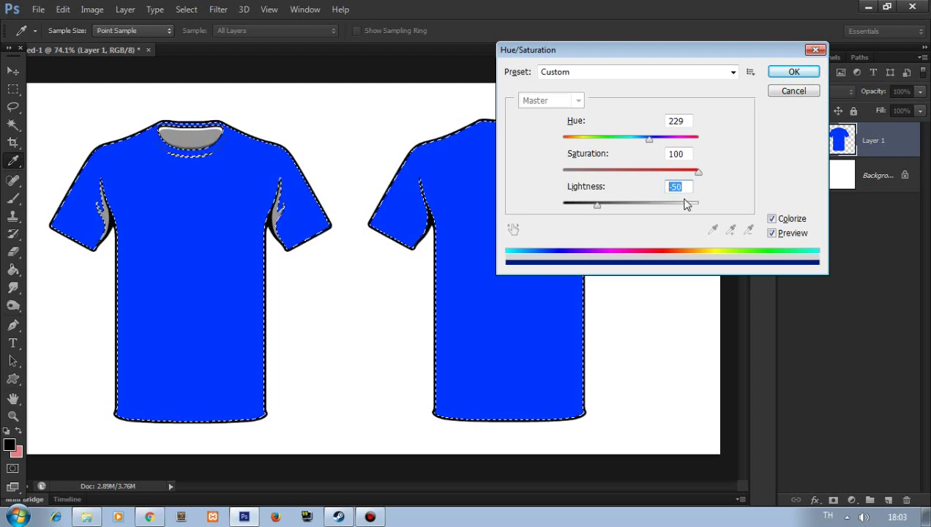
mouse_move(596, 210)
left_mouse_down()
mouse_move(668, 209)
mouse_move(596, 205)
left_mouse_up()
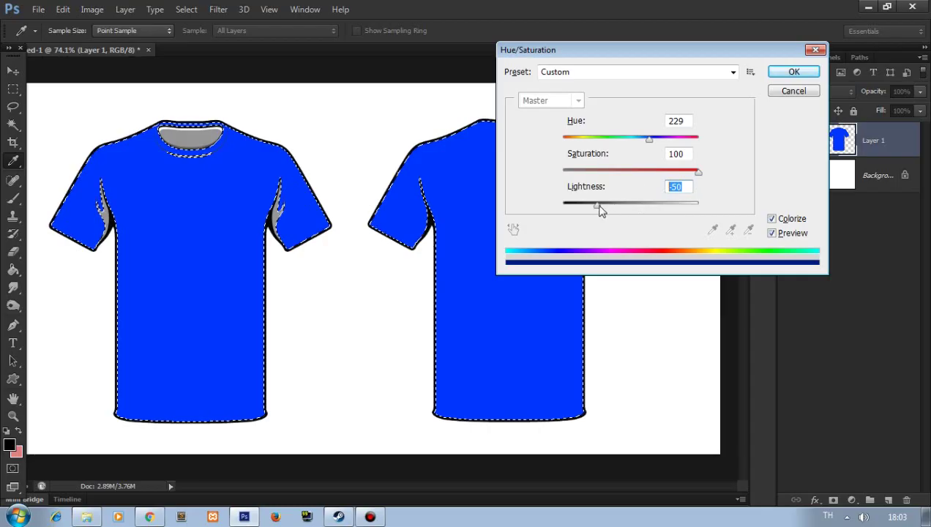
mouse_move(598, 210)
left_mouse_down()
mouse_move(577, 207)
mouse_move(690, 209)
mouse_move(577, 210)
mouse_move(684, 209)
mouse_move(597, 210)
left_mouse_up()
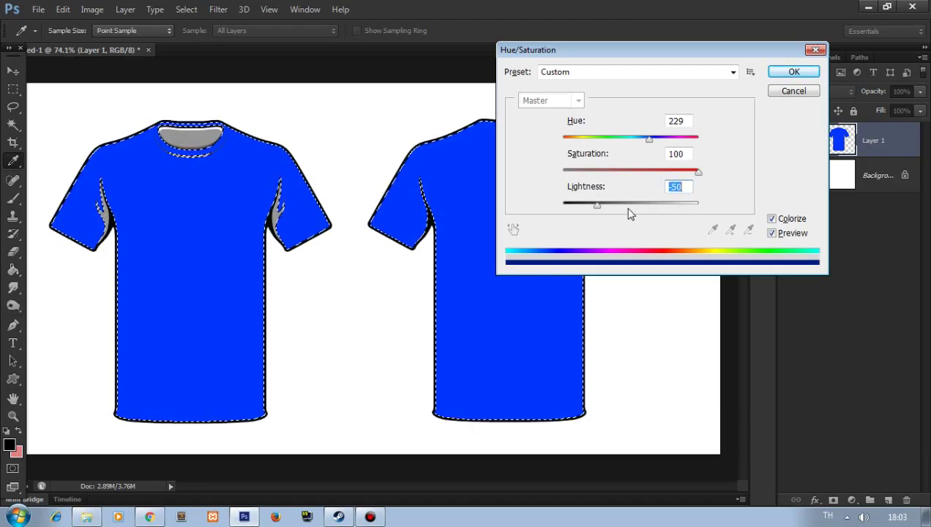
left_click_drag(599, 210, 519, 210)
key("Return")
Clear the selection around the black shirts.
key("w")
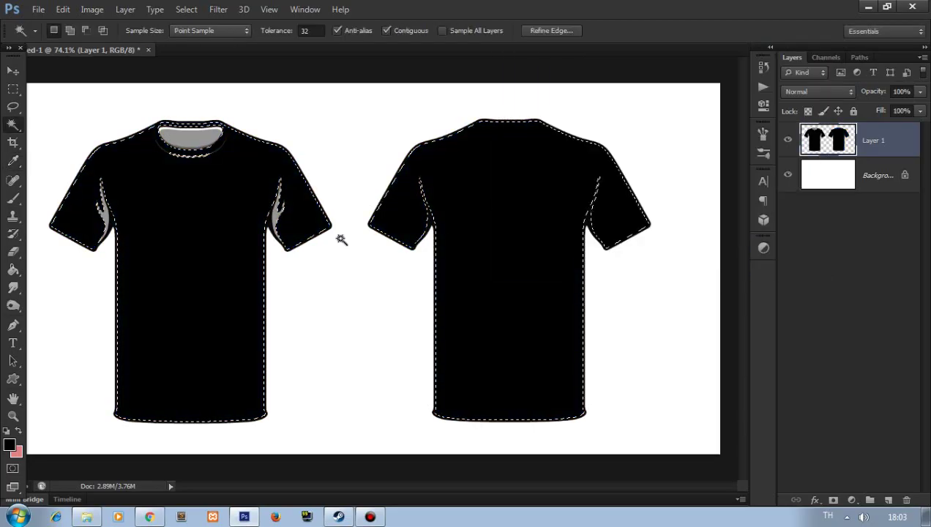
key("ctrl+d")
scroll(239, 244, "up", 2)
scroll(245, 201, "down", 1)
scroll(249, 234, "down", 1)
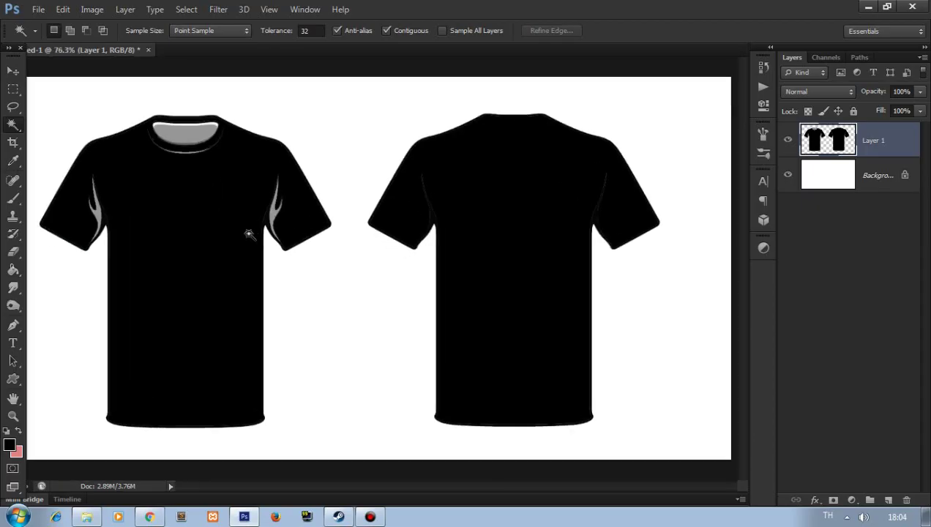
key("alt+Tab")
scroll(376, 149, "up", 2)
scroll(534, 166, "up", 6)
scroll(395, 150, "down", 2)
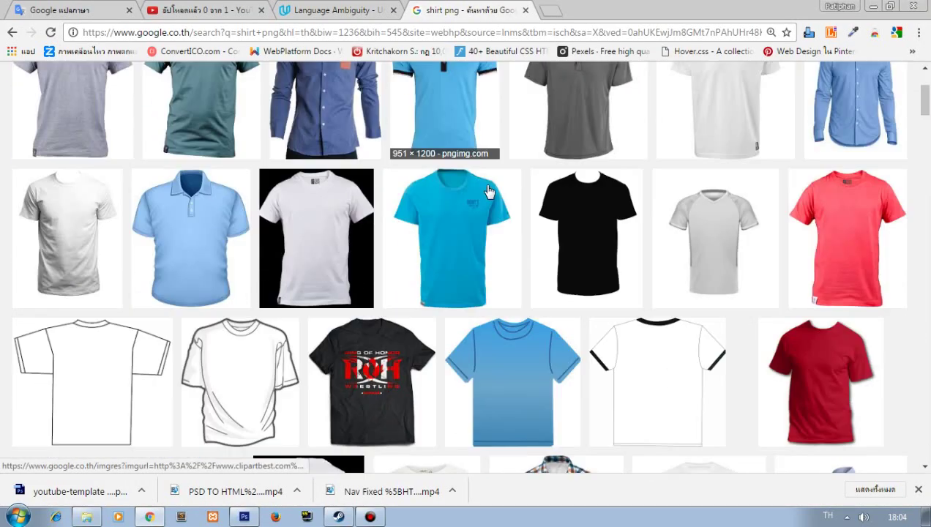
scroll(441, 223, "down", 2)
scroll(432, 231, "down", 2)
scroll(453, 227, "down", 4)
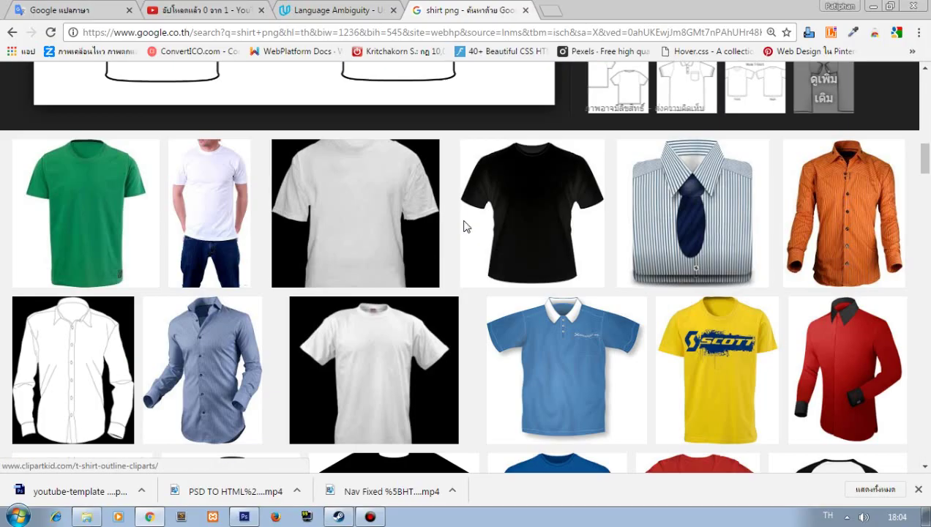
scroll(463, 228, "down", 2)
scroll(462, 227, "down", 4)
scroll(401, 315, "down", 3)
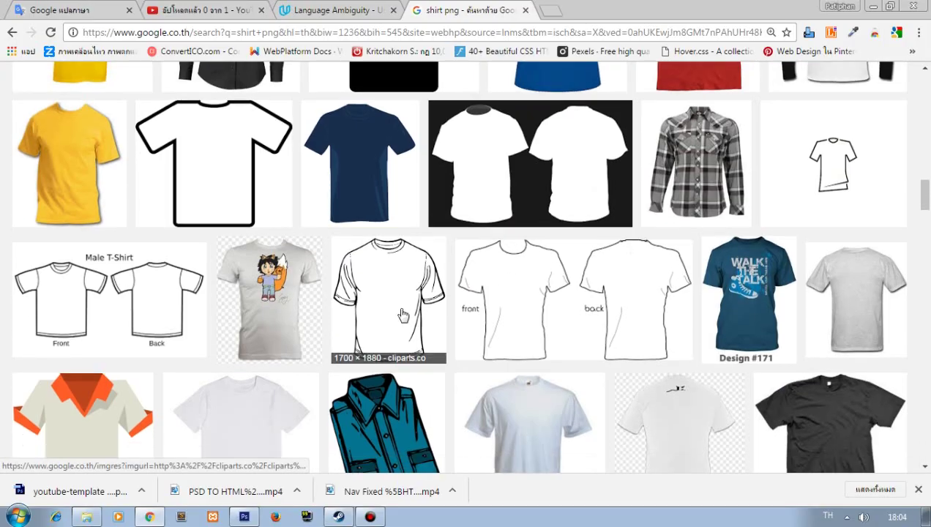
scroll(399, 317, "down", 2)
scroll(405, 307, "down", 2)
key("alt+Tab")
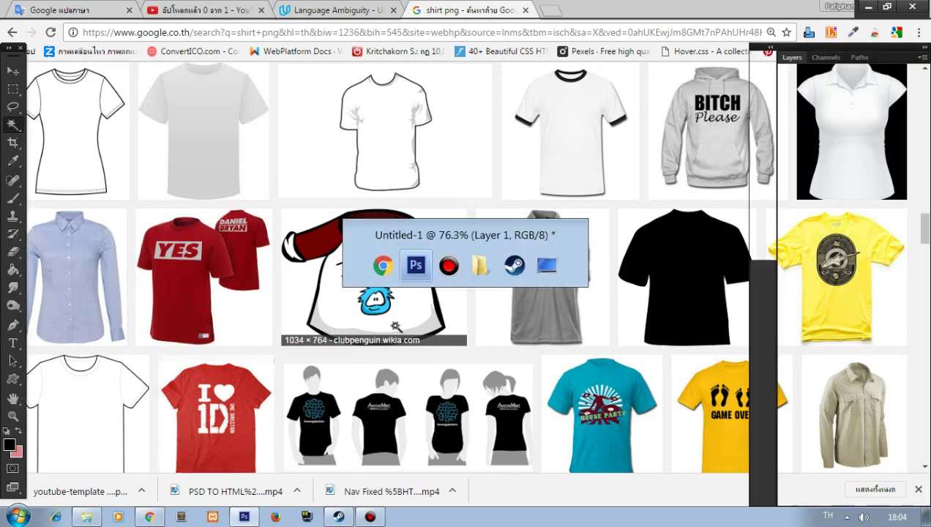
scroll(360, 271, "up", 3)
key("alt+Tab")
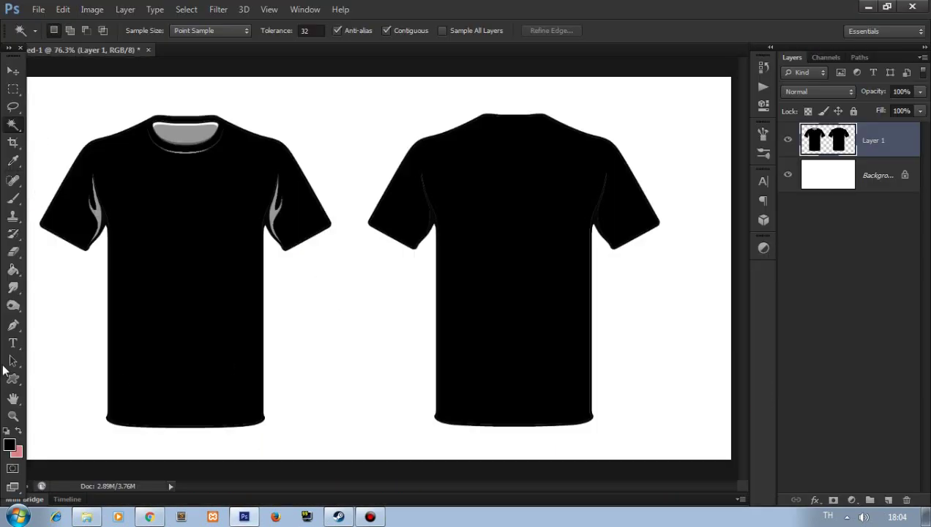
Type the name PATIPHAN on the lower half of the front shirt.
key("t")
left_click(187, 327)
type("li")
key("BackSpace")
key("BackSpace")
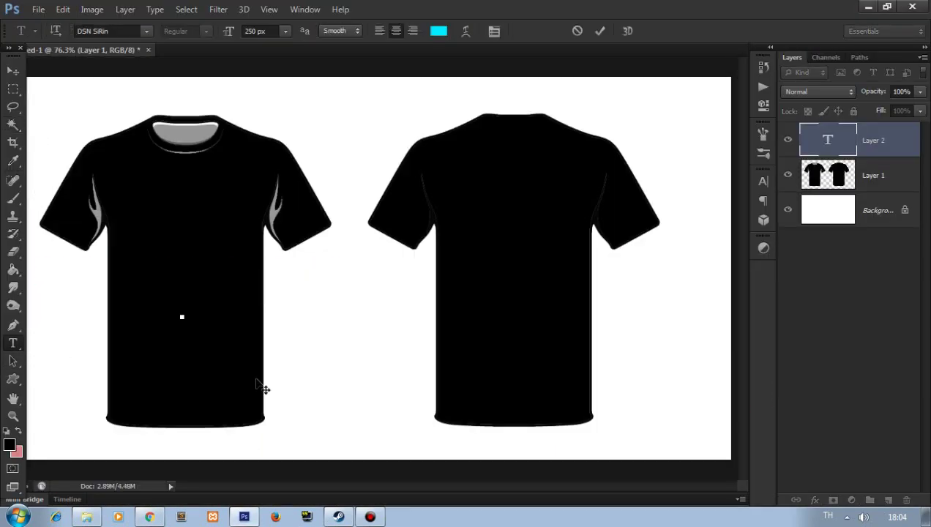
type("H")
type("AT")
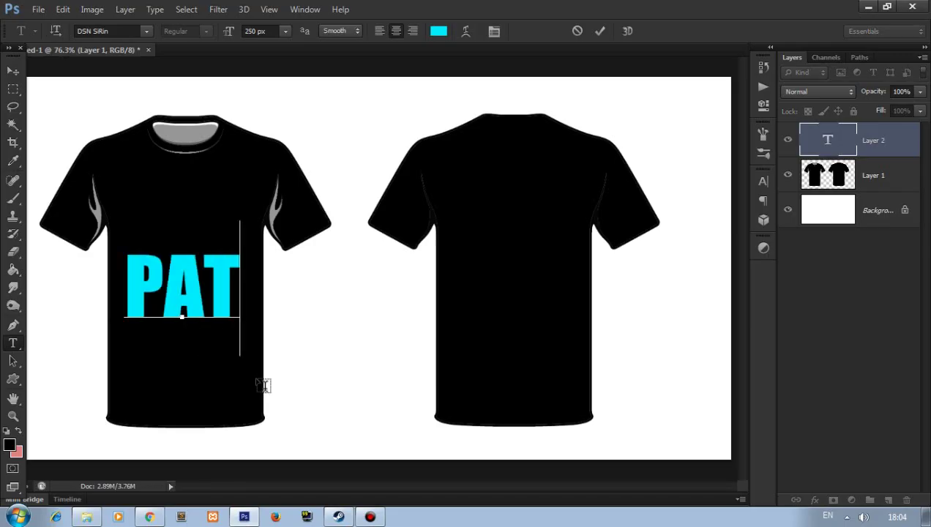
type("IPHAN")
Make the PATIPHAN text white (ffffff).
key("ctrl+a")
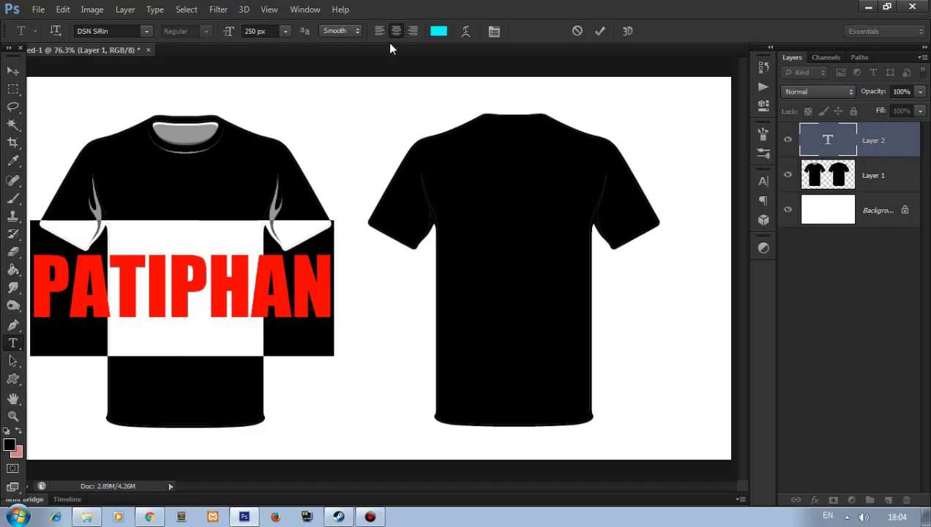
left_click(438, 31)
type("ffffff")
key("Return")
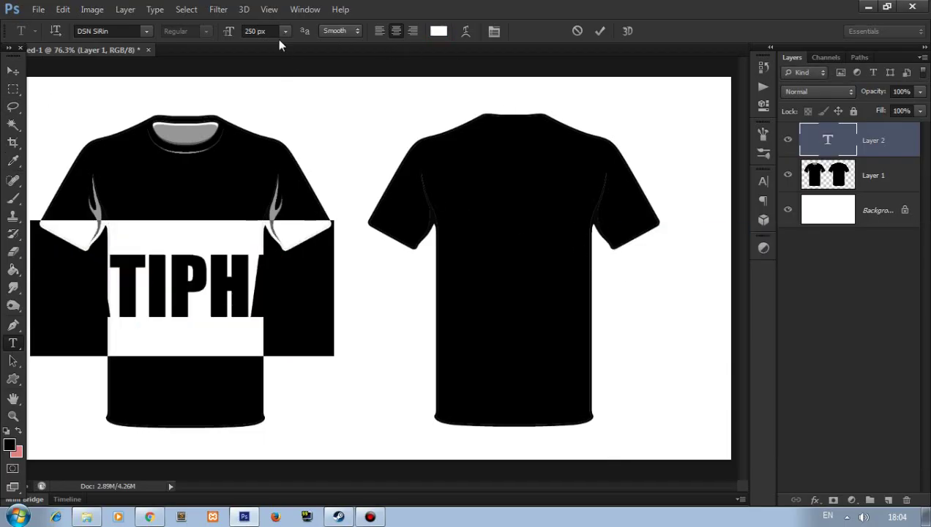
Set the PATIPHAN font size to 72 px and commit the text.
left_click(285, 31)
left_click(296, 208)
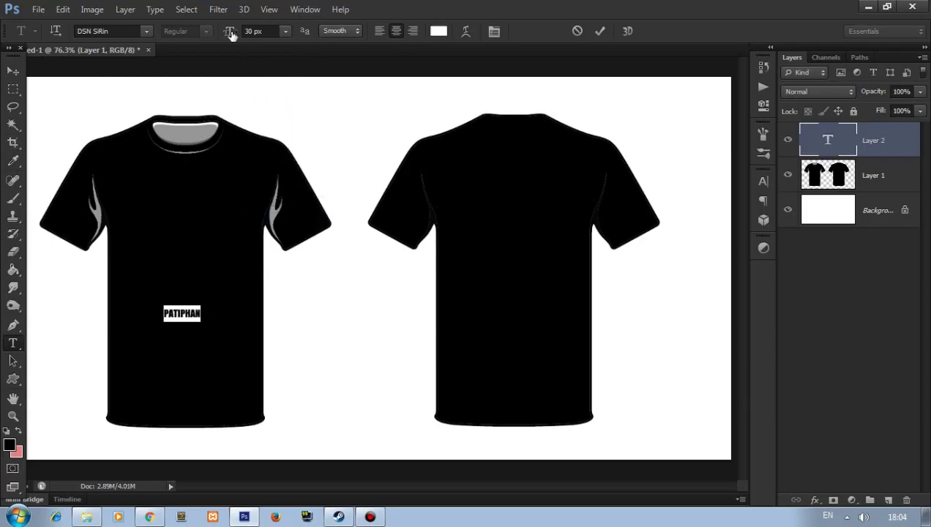
left_click(285, 30)
left_click(282, 235)
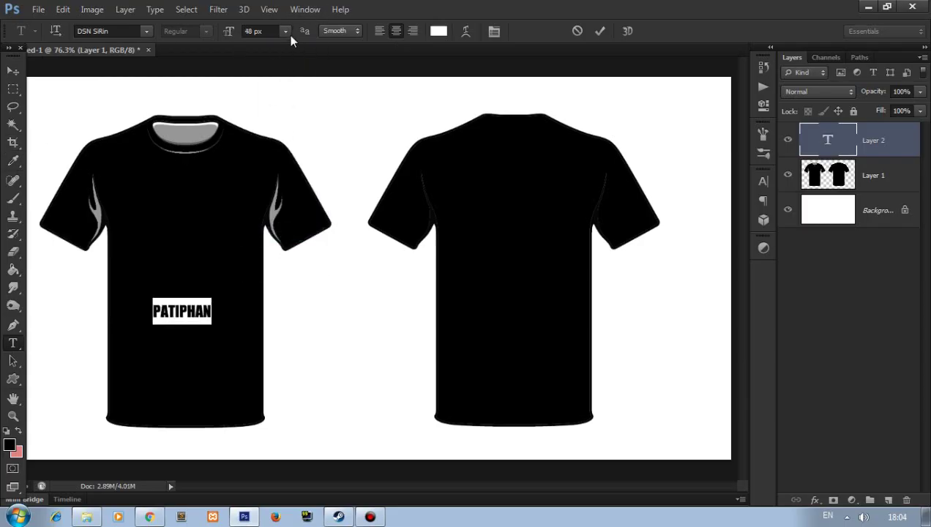
left_click(285, 30)
left_click(270, 265)
left_click(12, 71)
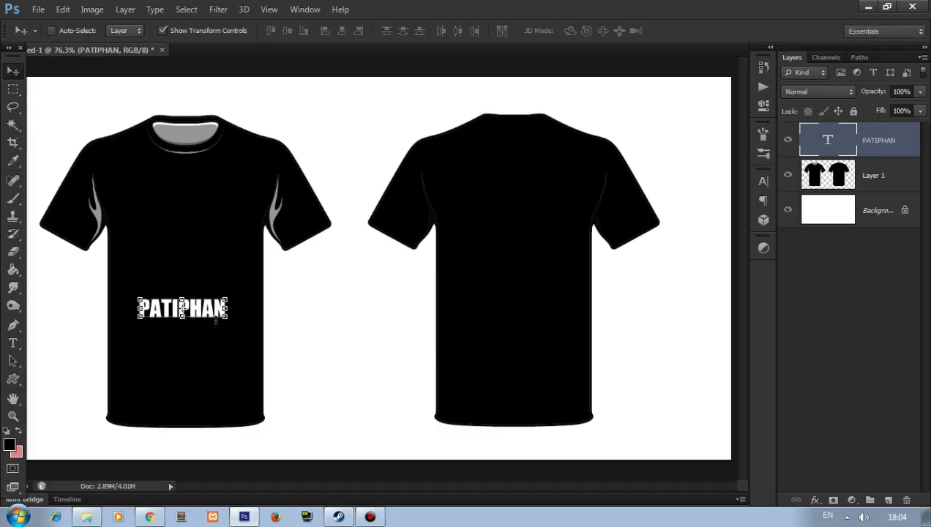
Move PATIPHAN up to the front chest and Alt-drag a copy onto the back shirt.
mouse_move(216, 320)
left_mouse_down()
mouse_move(218, 214)
mouse_move(221, 222)
left_mouse_up()
scroll(296, 227, "up", 2)
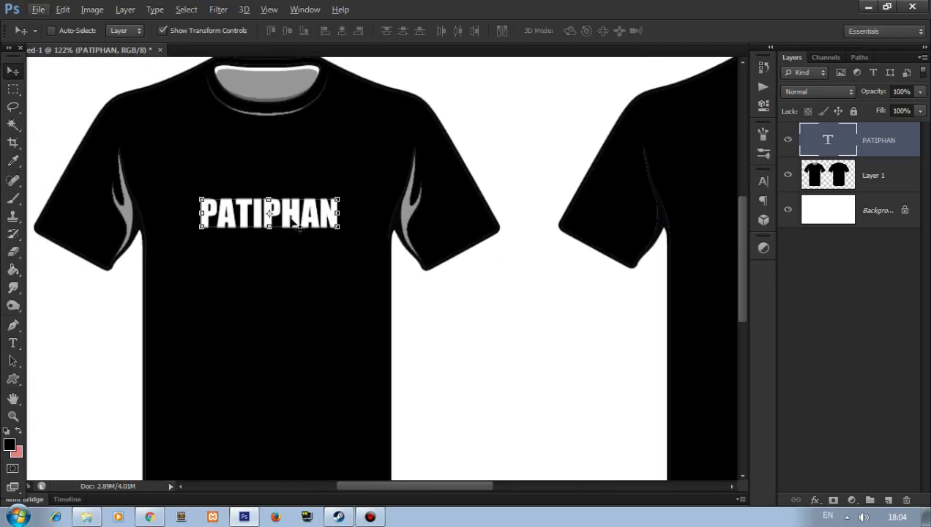
mouse_move(298, 229)
left_mouse_down()
mouse_move(290, 244)
mouse_move(290, 209)
left_mouse_up()
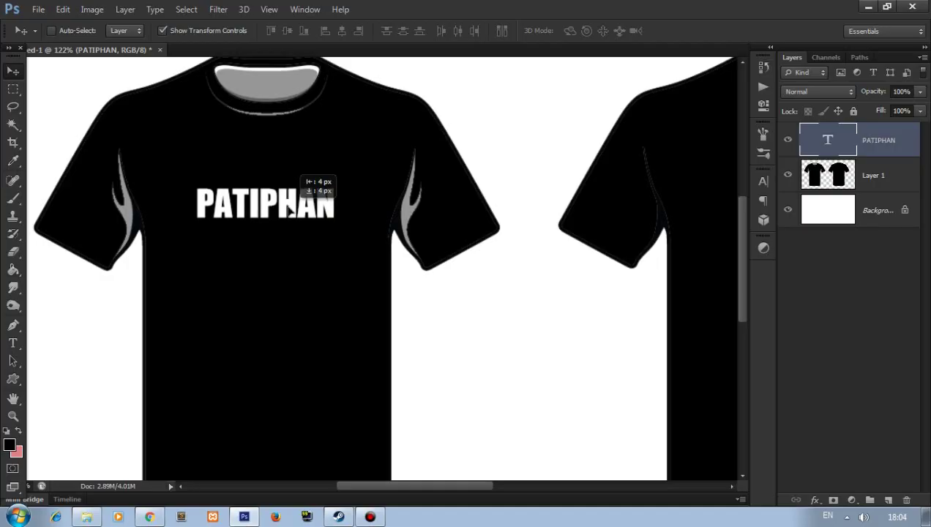
scroll(314, 245, "down", 2)
left_click_drag(233, 222, 543, 186)
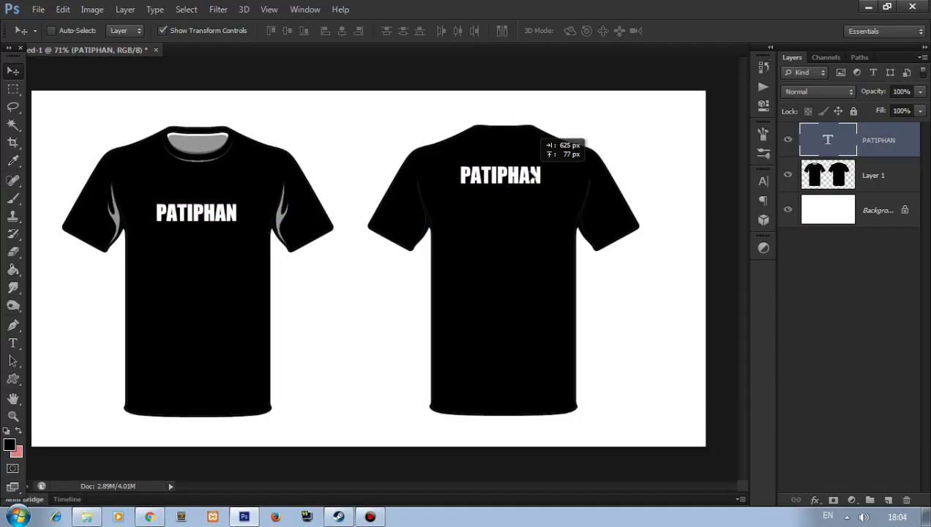
Retype the back-shirt text as 'I love you' on stacked lines with auto line spacing.
double_click(823, 143)
key("BackSpace")
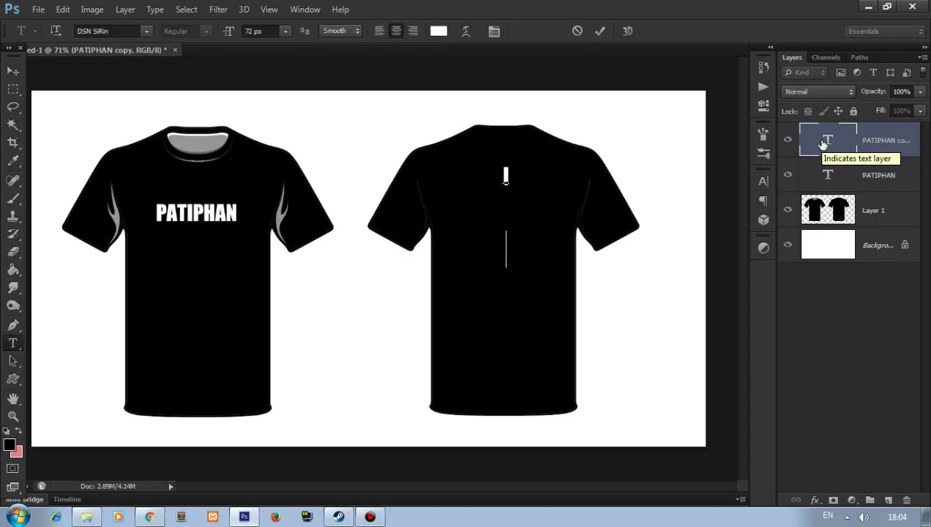
type("love")
key("Return")
type("you")
key("ctrl+a")
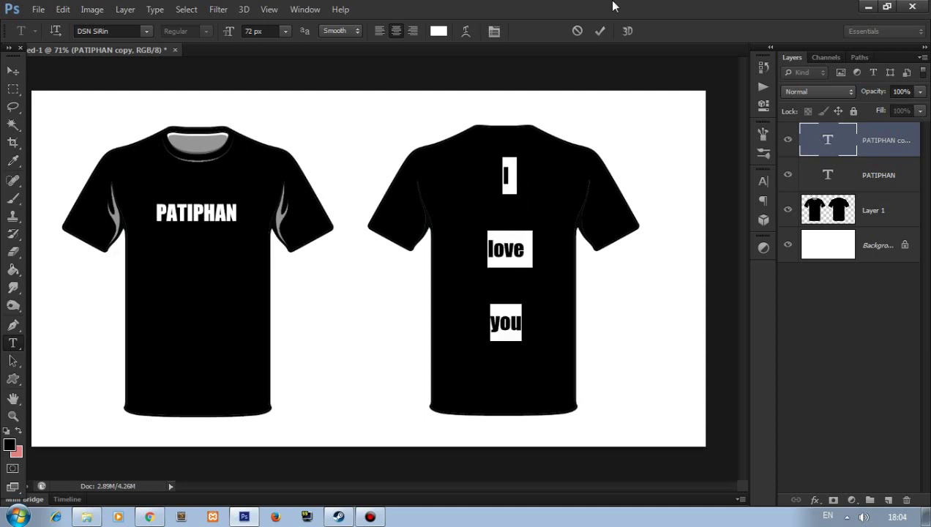
left_click(764, 181)
left_click(735, 208)
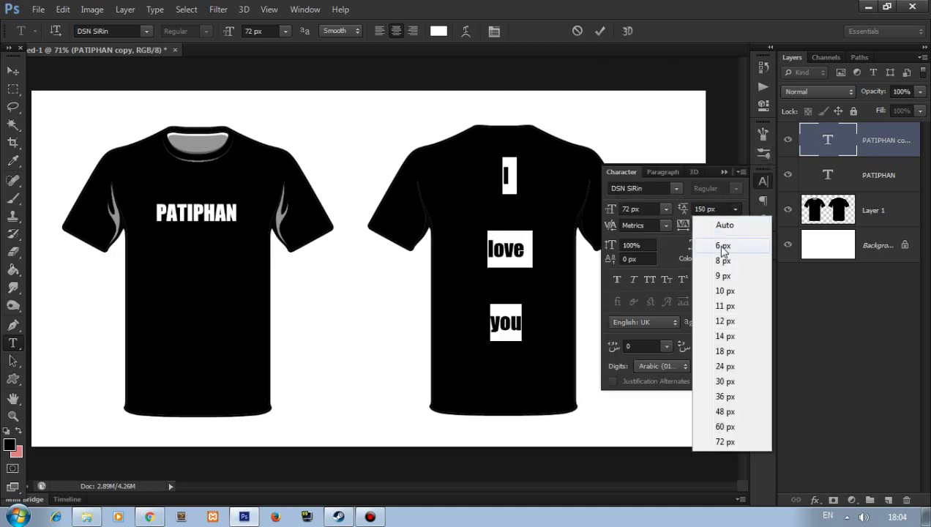
left_click(721, 206)
left_click(723, 172)
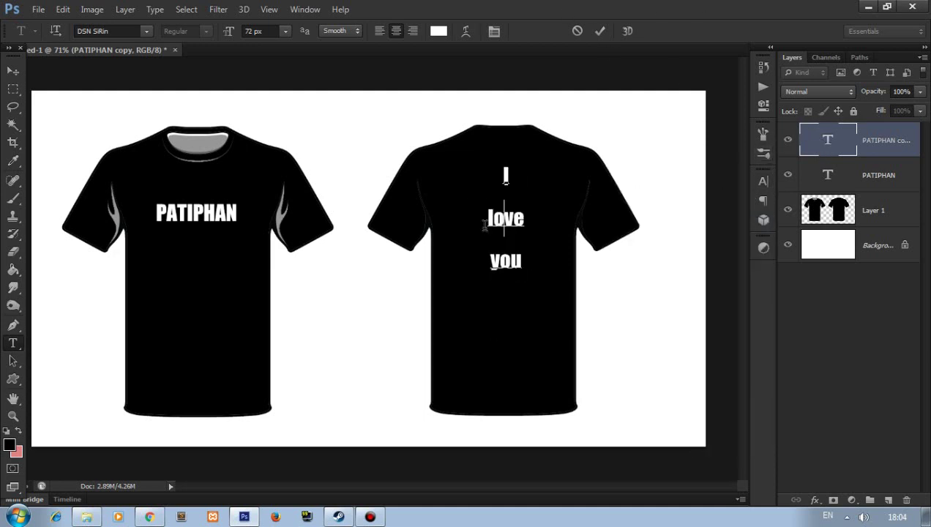
Reposition the 'I love you' text slightly higher on the back shirt.
left_click(13, 70)
left_click_drag(515, 258, 512, 278)
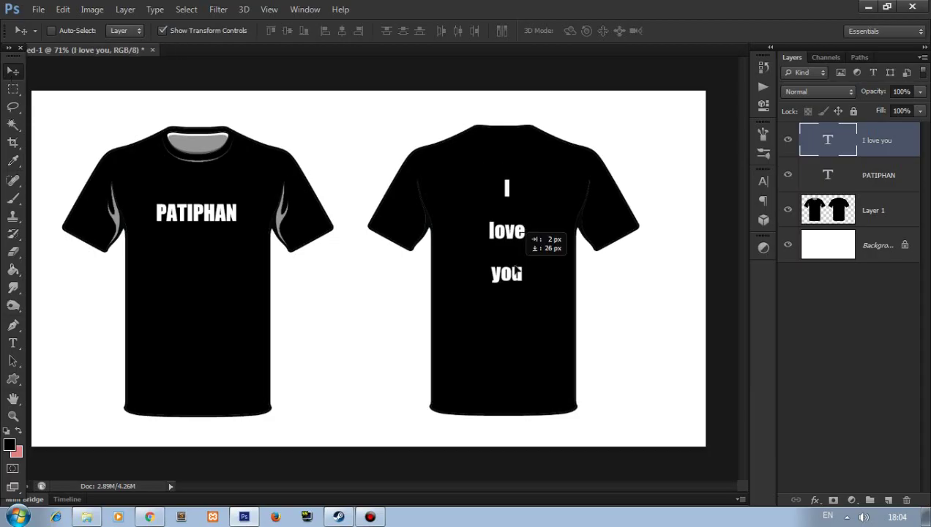
double_click(827, 140)
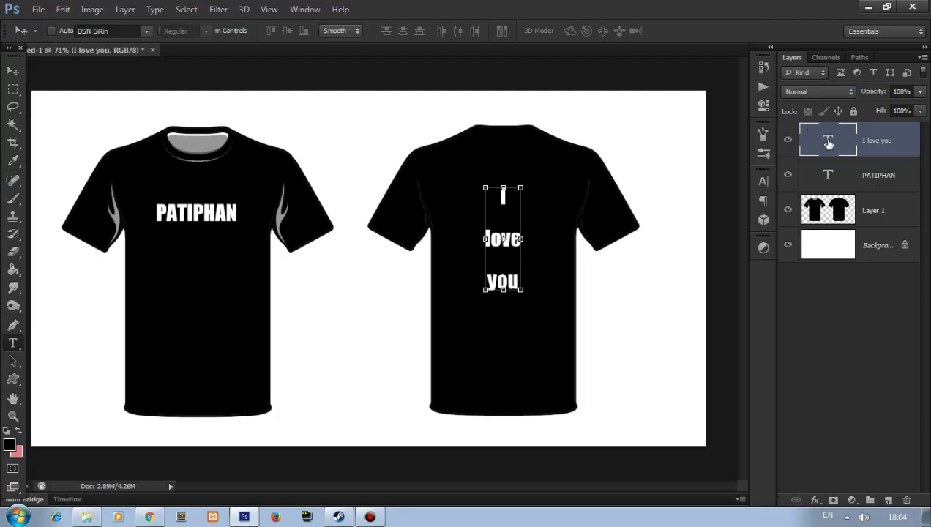
left_click(14, 69)
left_click_drag(508, 285, 506, 267)
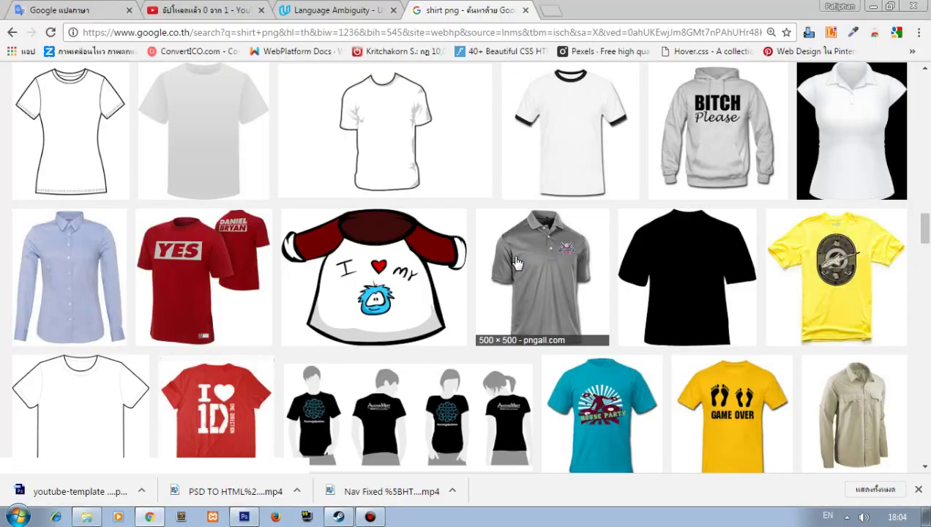
Copy the cartoon shirt image from Google Images and paste it over the back shirt.
scroll(338, 187, "up", 3)
scroll(382, 234, "down", 3)
right_click(382, 234)
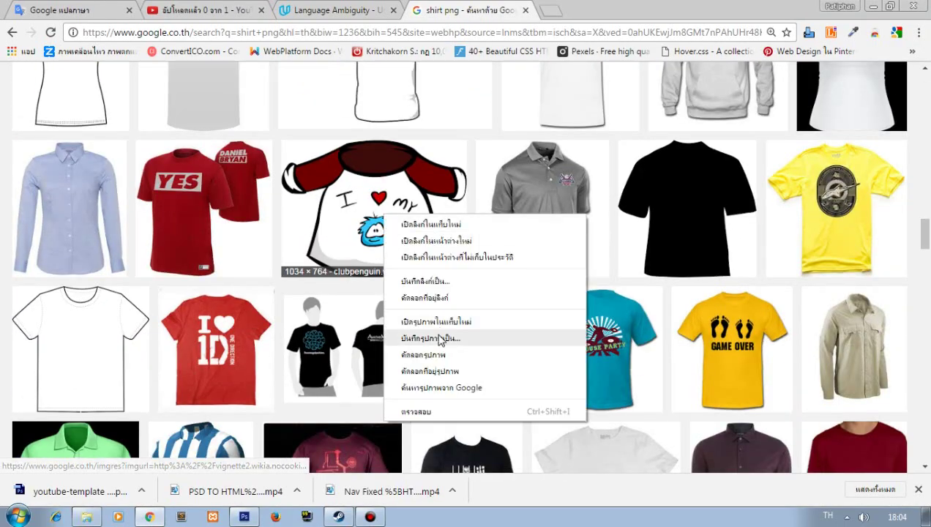
left_click(556, 338)
key("alt+Tab")
key("ctrl+v")
left_click_drag(406, 287, 475, 332)
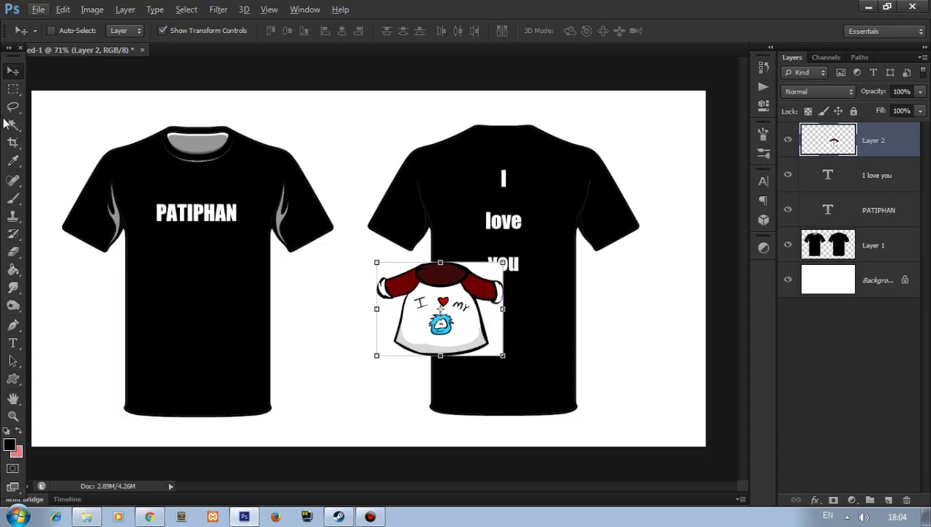
Lasso the red heart onto its own layer and delete the cartoon shirt layer.
key("l")
scroll(490, 359, "up", 3)
scroll(409, 278, "up", 3)
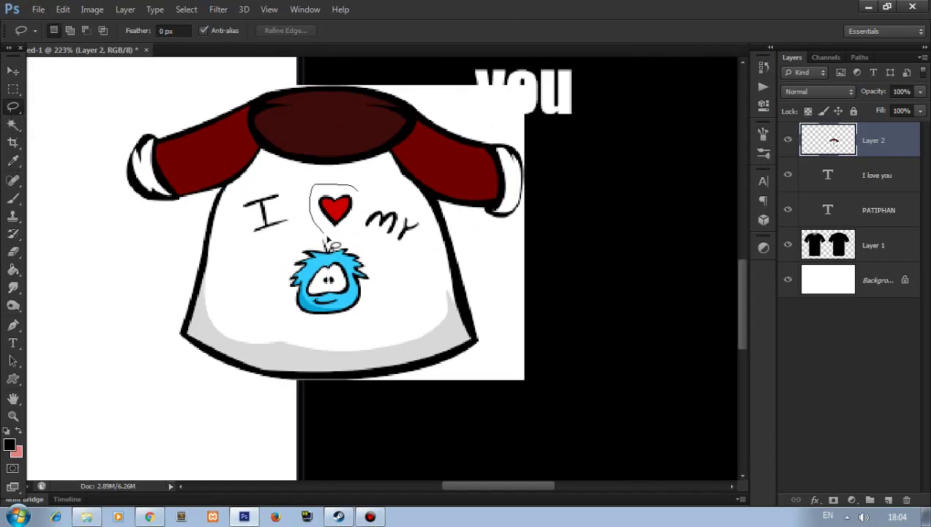
left_click_drag(365, 215, 364, 224)
key("ctrl+j")
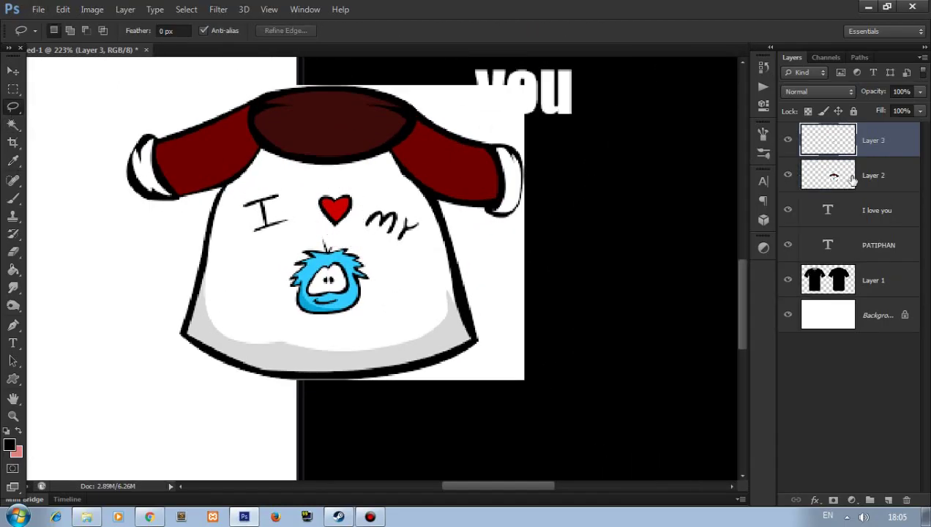
left_click(796, 179)
key("Delete")
Remove the heart's white outline and move the heart near the word 'you'.
left_click(12, 124)
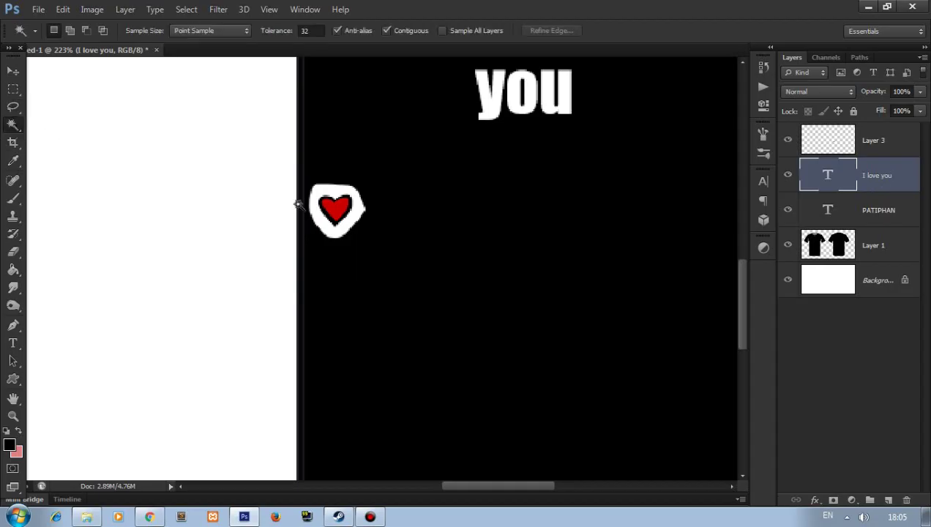
left_click(884, 151)
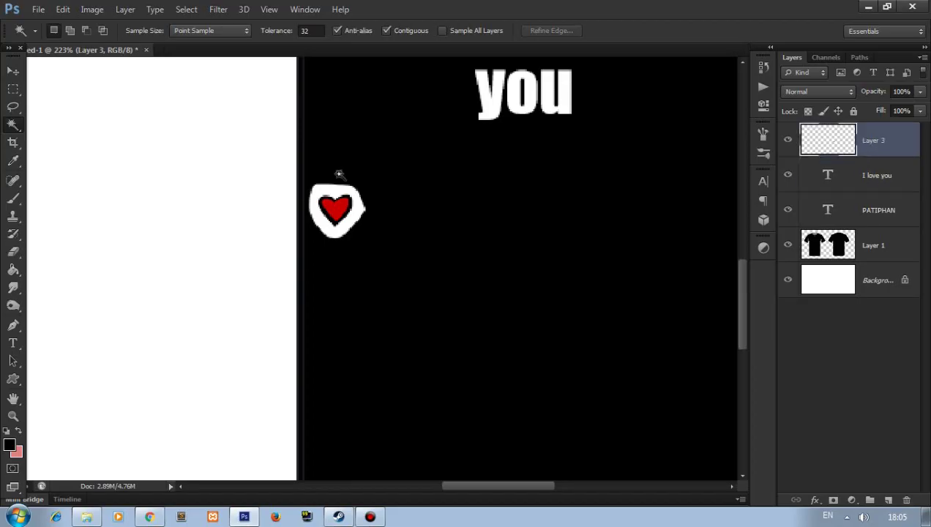
left_click(313, 183)
key("Delete")
key("ctrl+d")
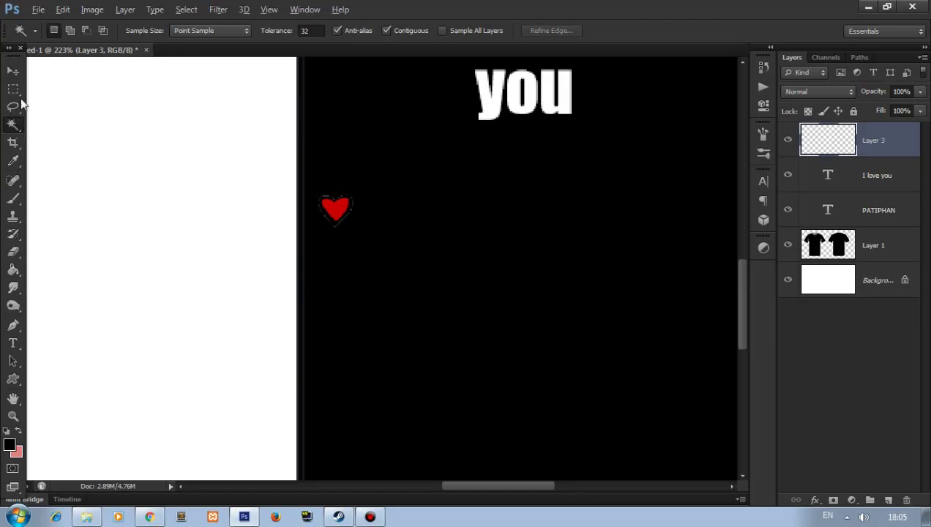
key("v")
scroll(315, 185, "down", 2)
mouse_move(387, 221)
left_mouse_down()
mouse_move(452, 210)
mouse_move(433, 176)
left_mouse_up()
Enlarge the heart and tilt it about 19°.
left_click_drag(432, 245, 412, 251)
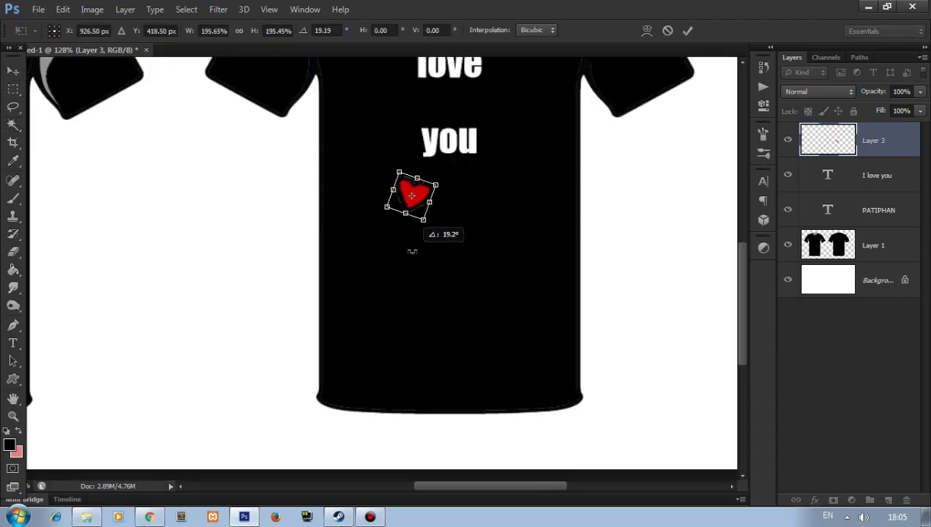
key("Return")
key("ctrl+t")
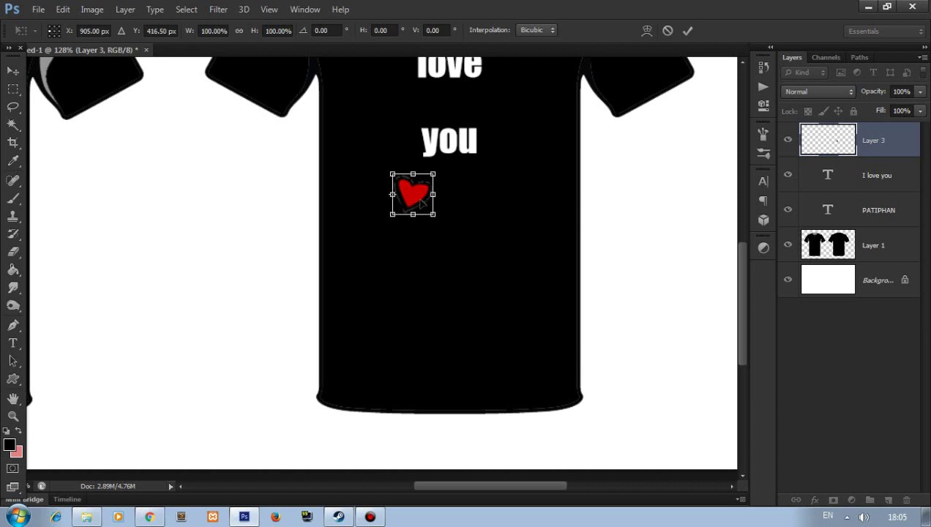
key("Return")
Duplicate the heart to its right and enlarge the copy.
mouse_move(421, 202)
left_mouse_down()
mouse_move(538, 209)
mouse_move(459, 274)
left_mouse_up()
key("ctrl+t")
key("Escape")
key("ctrl+t")
key("Return")
Shrink the third heart to about 45%, then move all three hearts down and left.
key("ctrl+t")
left_click_drag(478, 223, 465, 242)
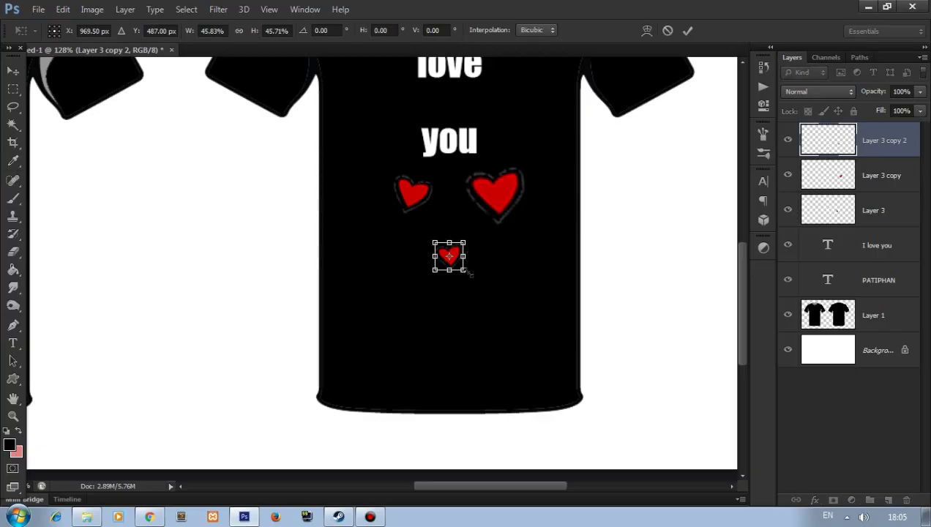
key("Return")
left_click_drag(474, 301, 474, 280)
left_click(827, 210, "shift")
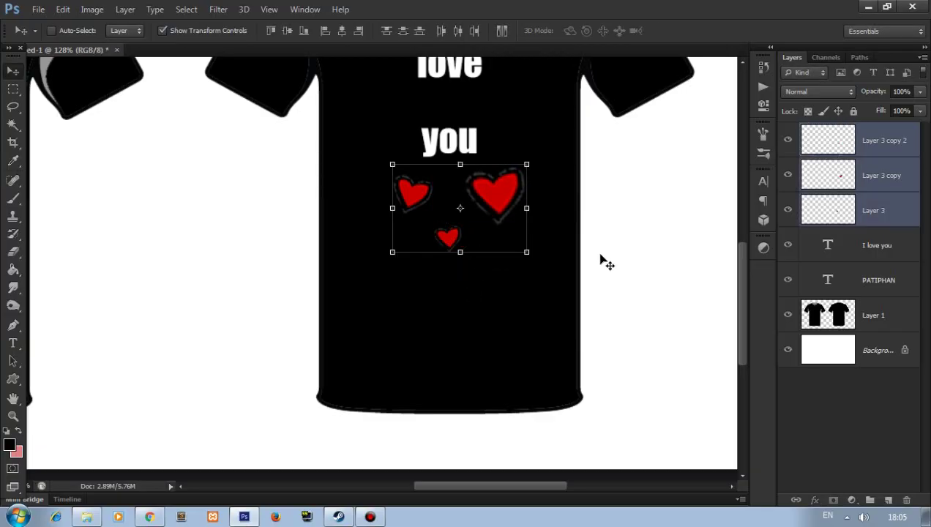
mouse_move(538, 319)
left_mouse_down()
mouse_move(513, 339)
mouse_move(532, 353)
left_mouse_up()
key("ctrl+0")
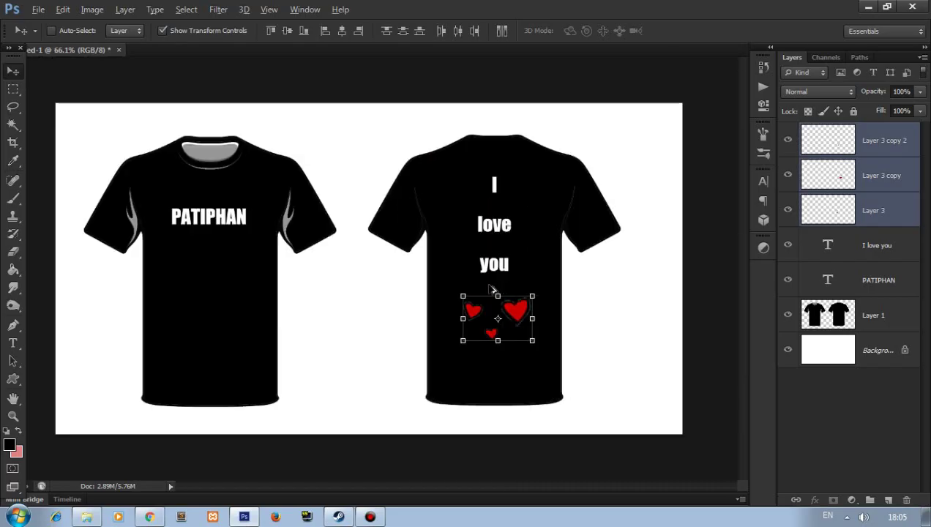
scroll(492, 289, "up", 3)
left_click(13, 89)
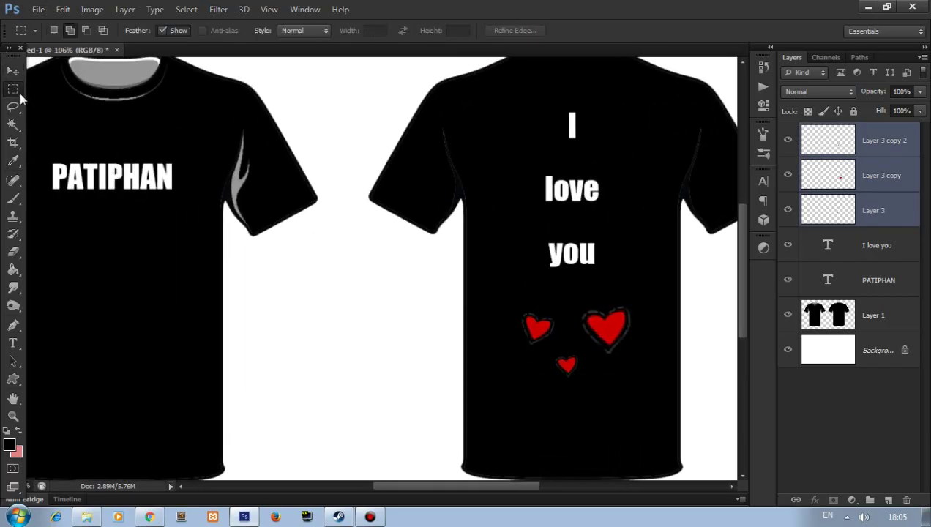
scroll(540, 278, "down", 3)
scroll(402, 304, "up", 2)
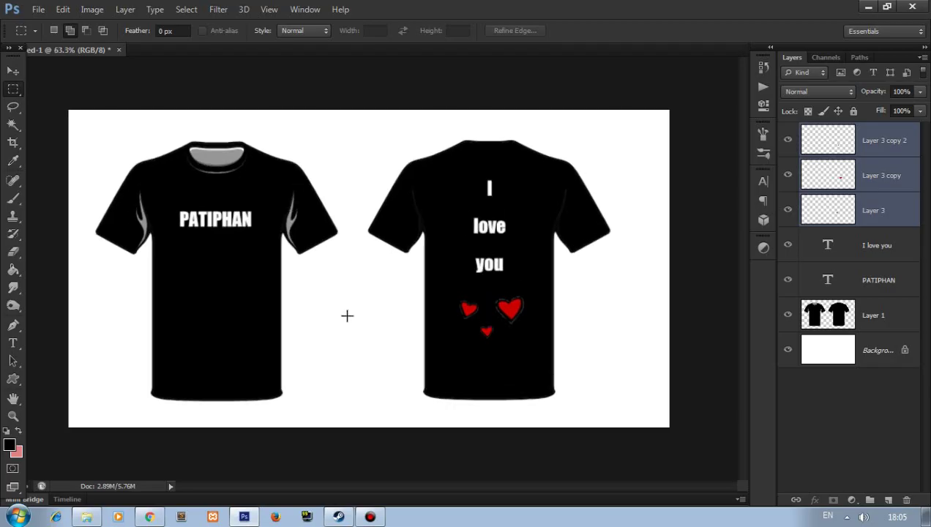
scroll(344, 313, "down", 1)
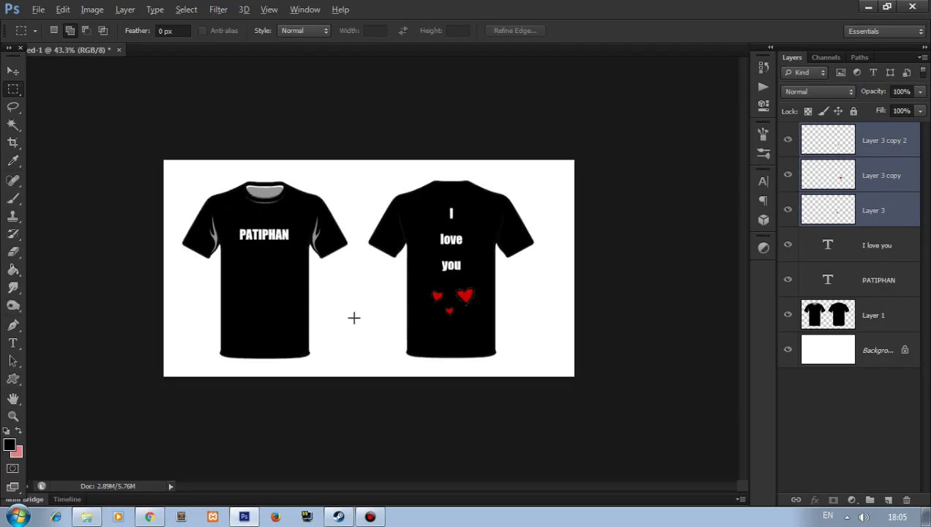
scroll(322, 303, "up", 2)
scroll(319, 301, "down", 1)
scroll(317, 301, "down", 1)
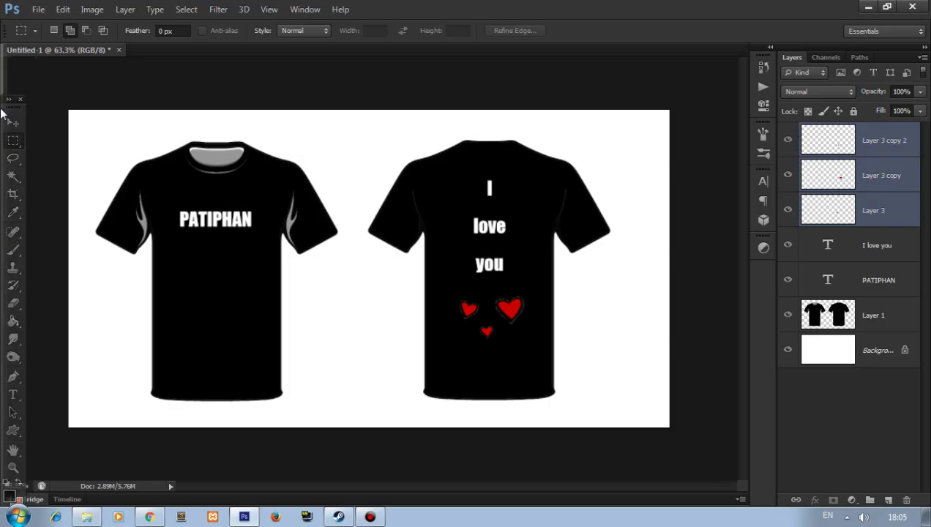
left_click_drag(6, 62, 7, 59)
double_click(38, 11)
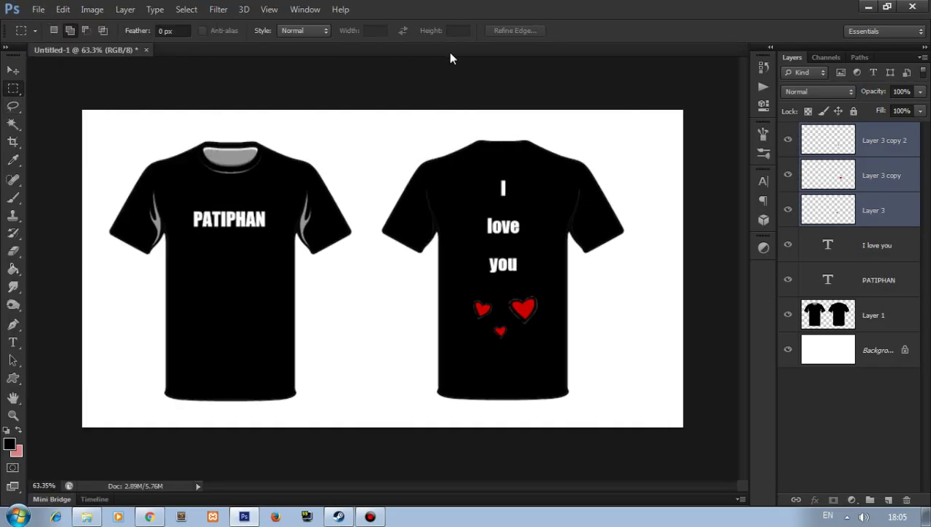
Try out selections of the heart and text layers in the Layers panel.
left_click(38, 9)
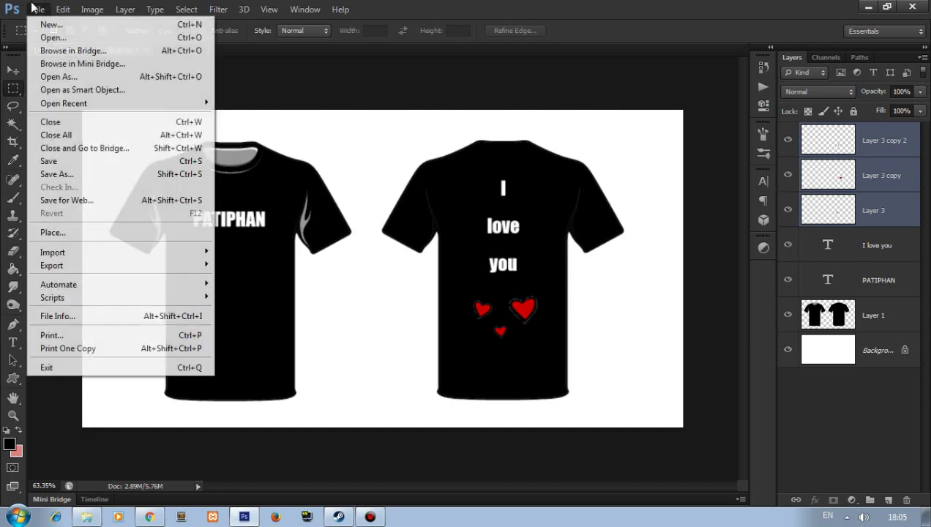
left_click(627, 57)
left_click(887, 206)
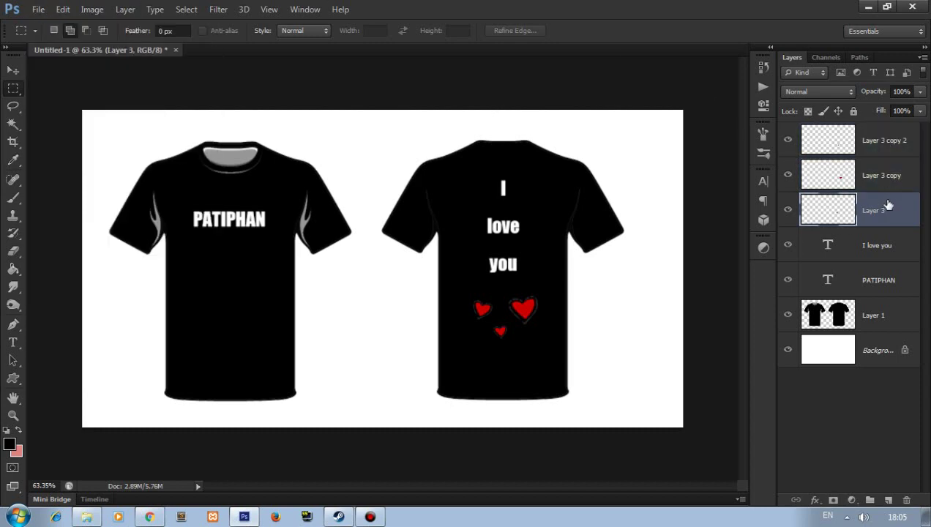
left_click(886, 179, "shift")
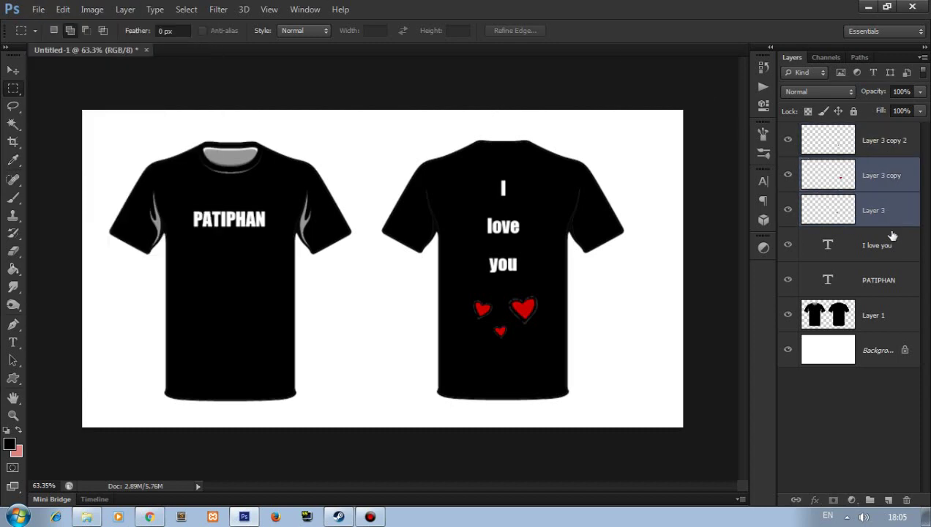
left_click(897, 209)
left_click(891, 280)
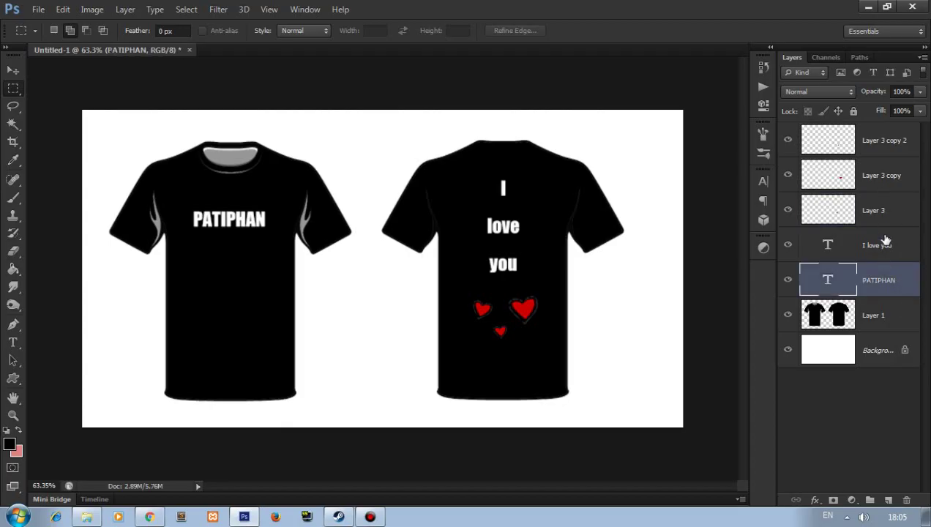
left_click(898, 247, "shift")
left_click(900, 210, "shift")
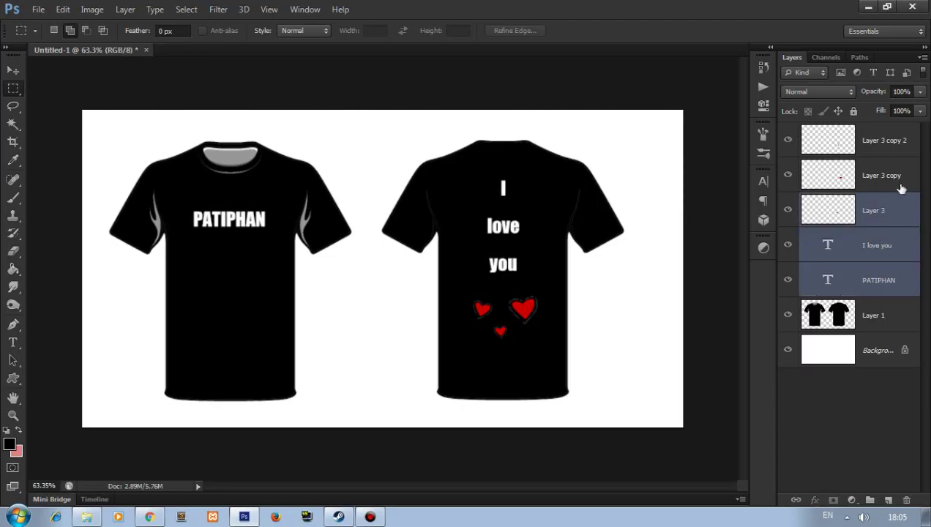
left_click(902, 175, "shift")
left_click(908, 142, "shift")
Select Layer 1 through Layer 3 copy 2, then select Layer 3 alone.
left_click(908, 280)
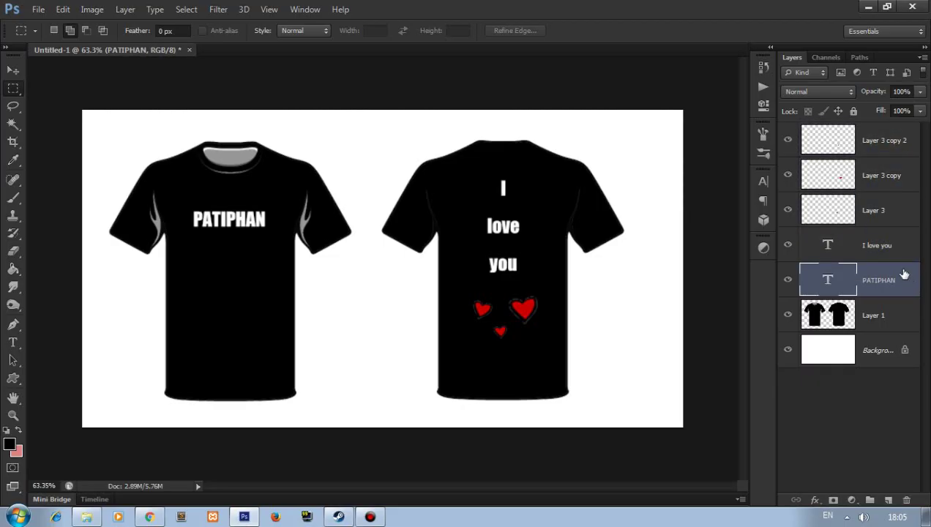
left_click(899, 245, "shift")
left_click(897, 210, "shift")
left_click(903, 178, "shift")
left_click(908, 144, "shift")
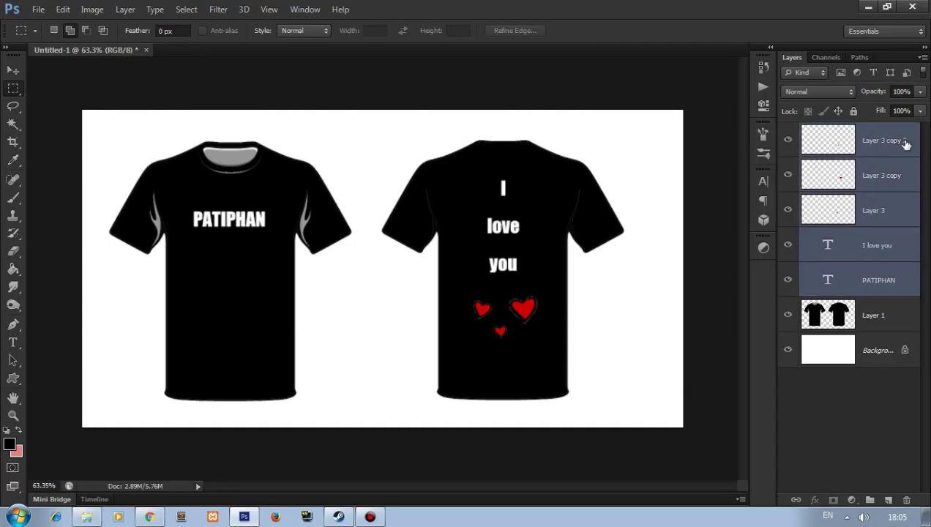
left_click(900, 269)
left_click(907, 307)
left_click(904, 153, "shift")
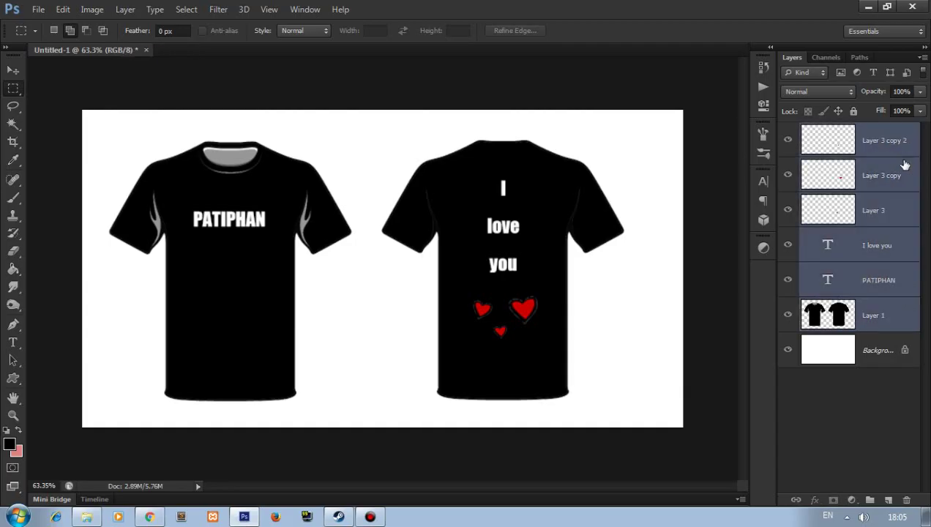
left_click(899, 317)
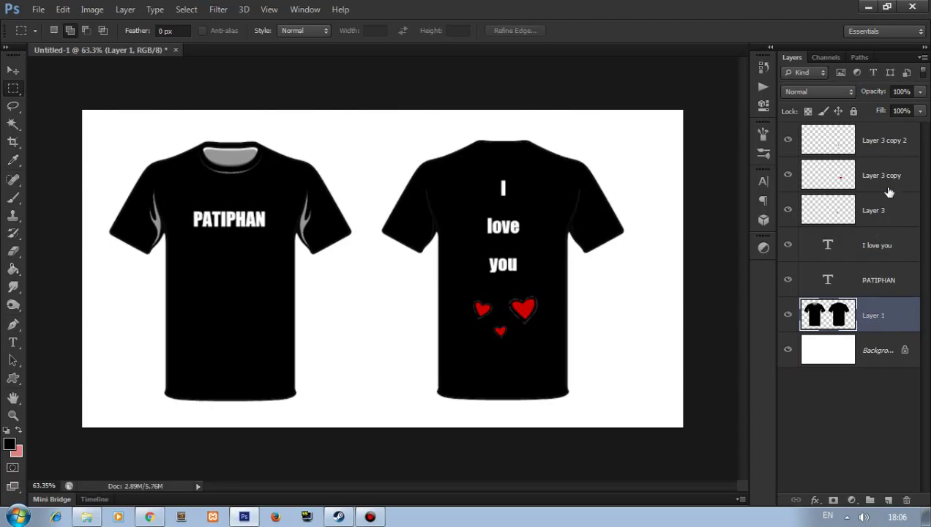
left_click(914, 146, "shift")
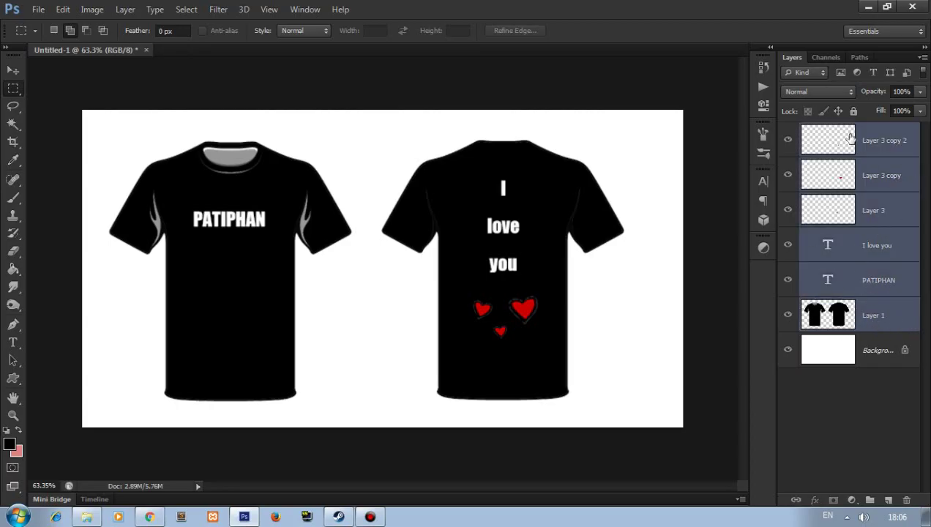
left_click(860, 205)
Move the Layer 3 heart toward the big heart and select all three heart layers.
scroll(609, 312, "up", 3)
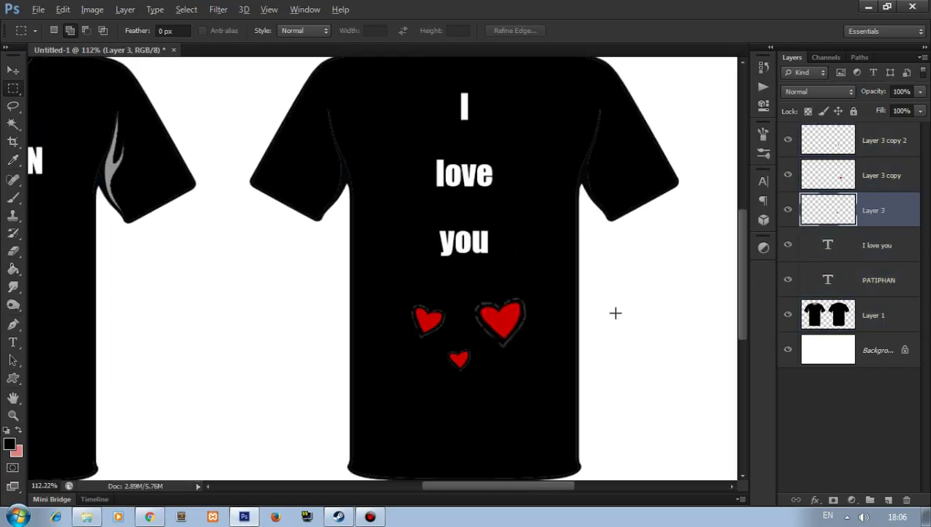
scroll(439, 278, "down", 1)
left_click(12, 71)
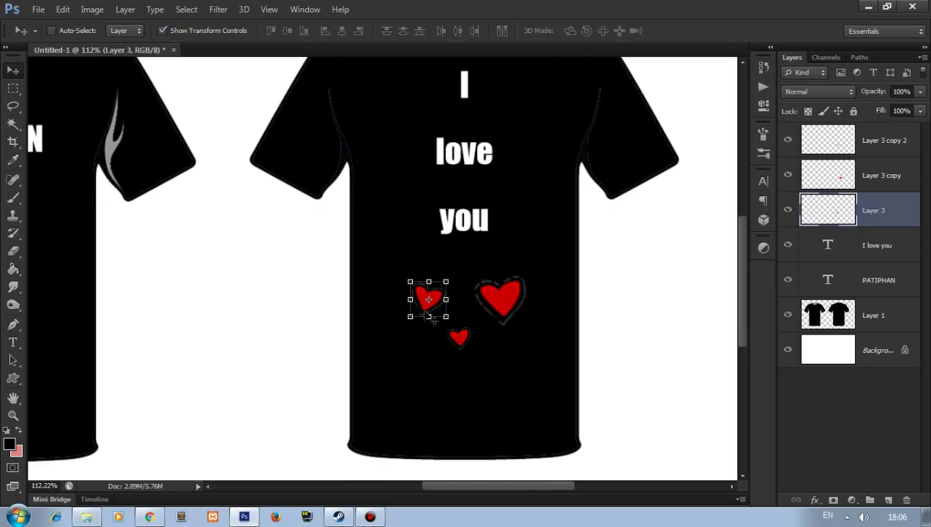
mouse_move(434, 320)
left_mouse_down()
mouse_move(401, 335)
mouse_move(343, 317)
left_mouse_up()
left_click(849, 187)
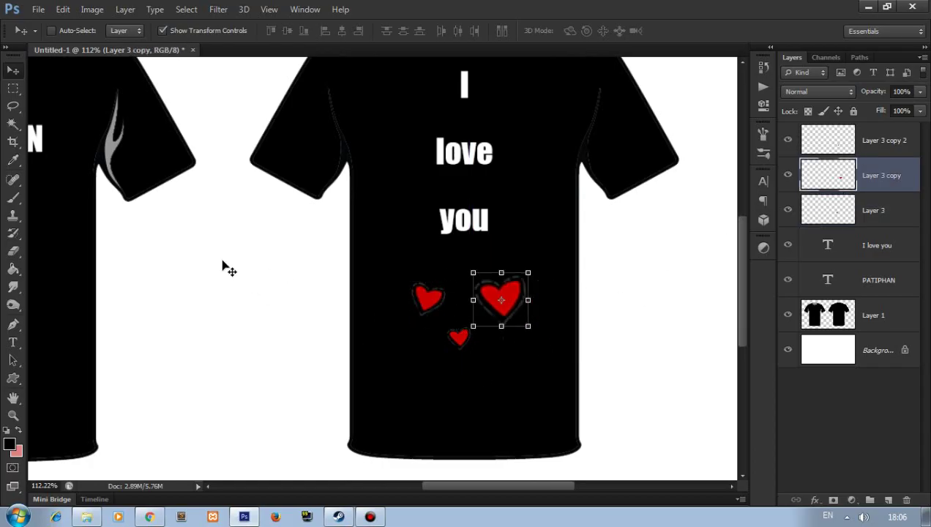
left_click(860, 220)
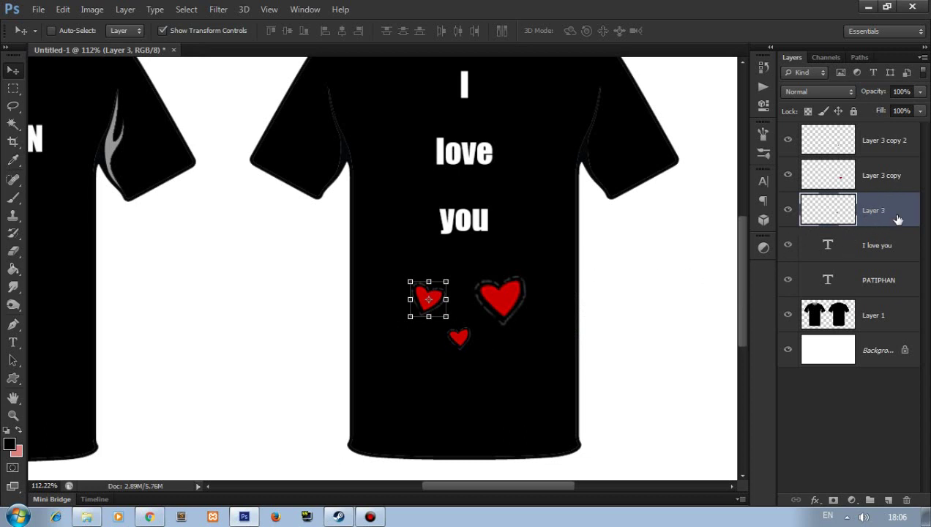
left_click(910, 156, "shift")
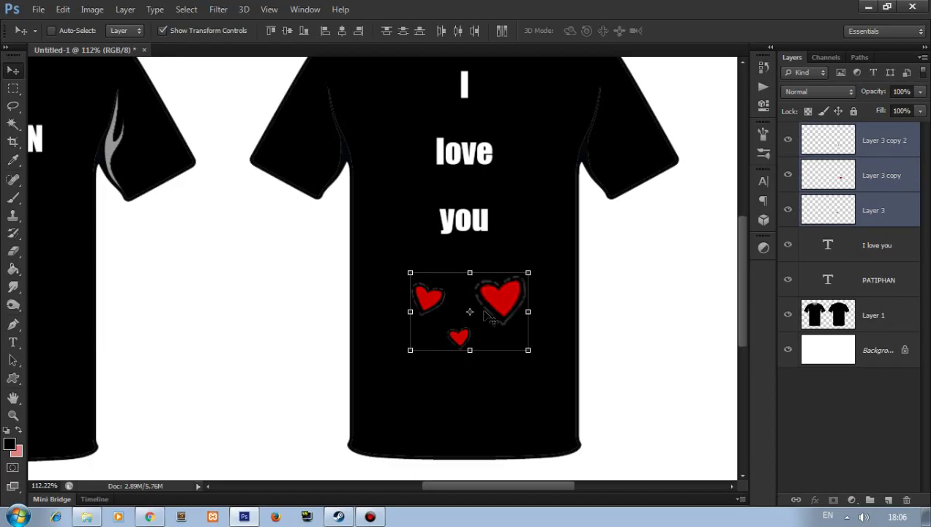
Merge the three hearts into one layer and place them just under 'you'.
key("ctrl+e")
left_click_drag(503, 311, 390, 373)
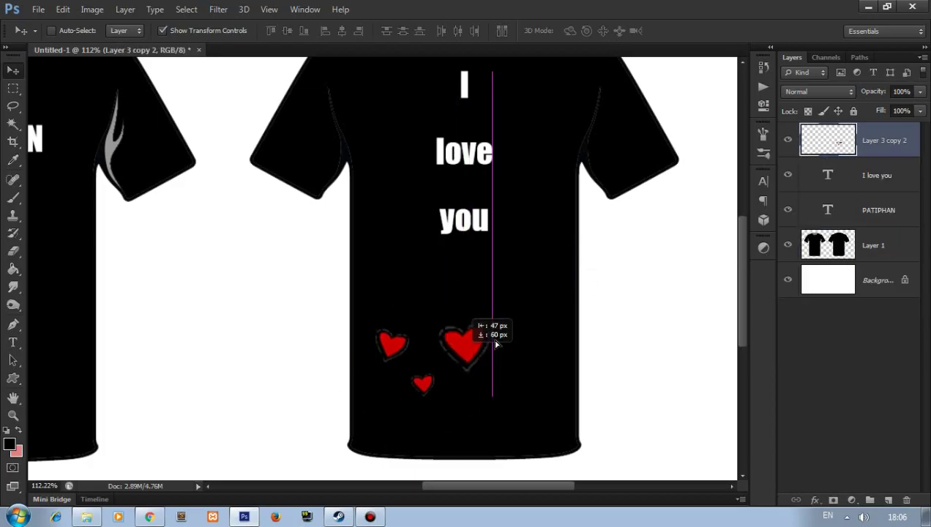
key("ctrl+z")
left_click_drag(489, 353, 472, 337)
key("ctrl+0")
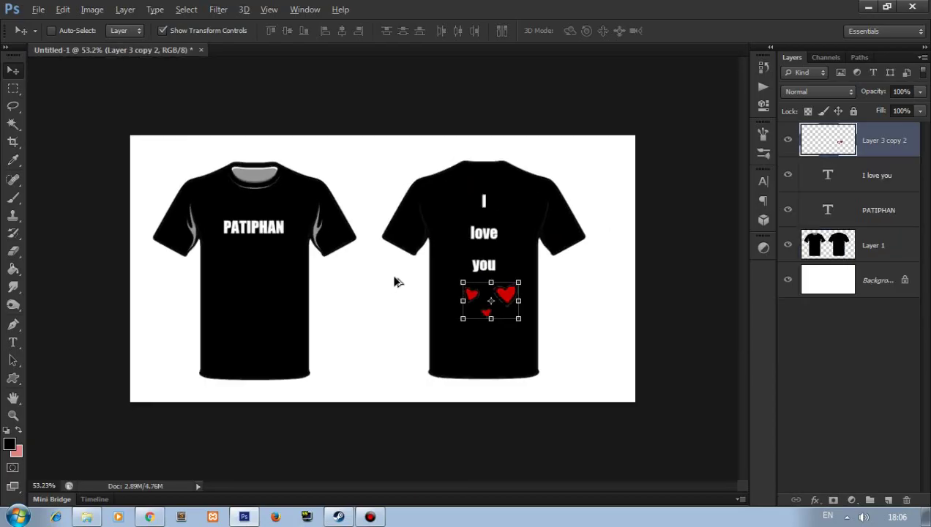
scroll(194, 307, "up", 3)
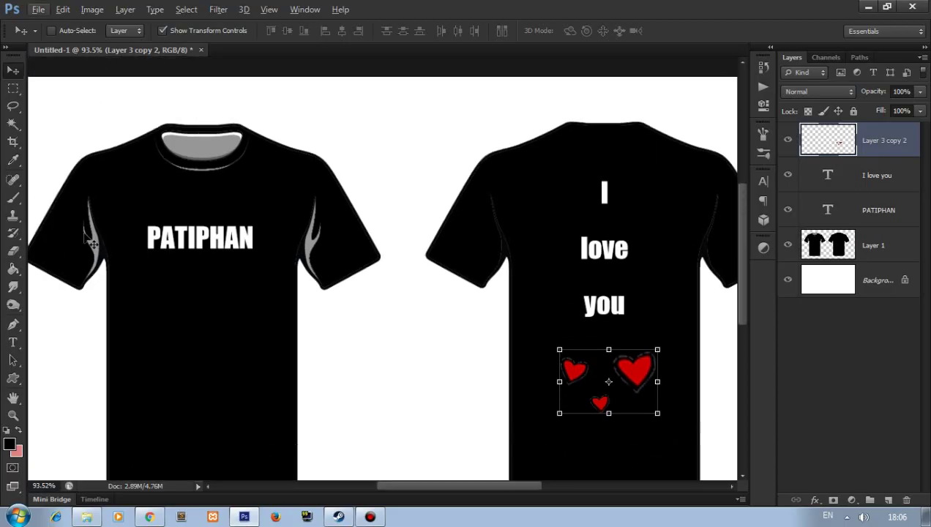
scroll(360, 312, "down", 1)
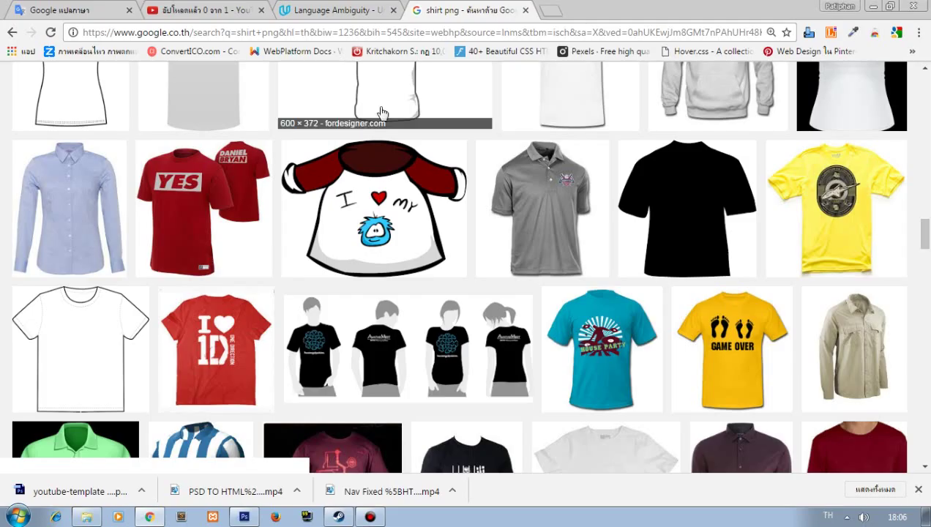
scroll(465, 293, "up", 5)
Search Google Images for 'monster png'.
scroll(465, 293, "up", 5)
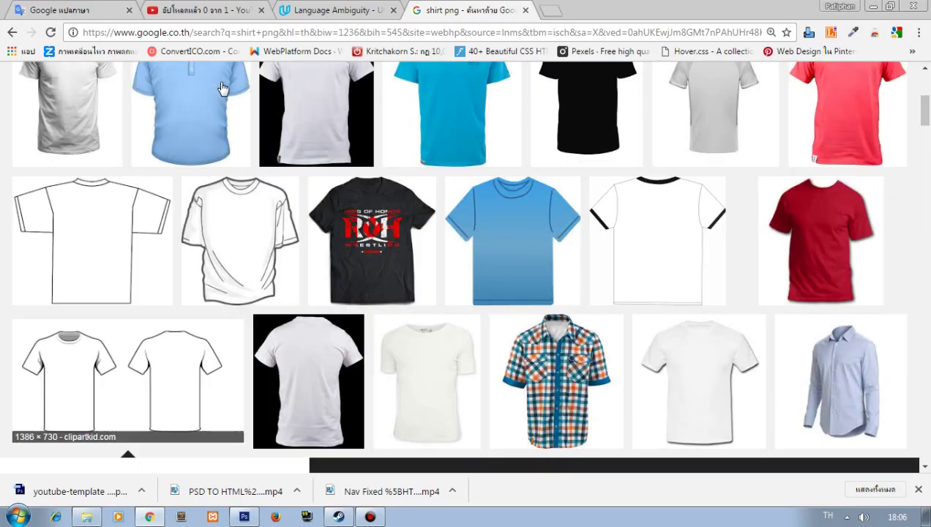
scroll(465, 293, "up", 5)
key("slash")
type("ทนีหร่าพ")
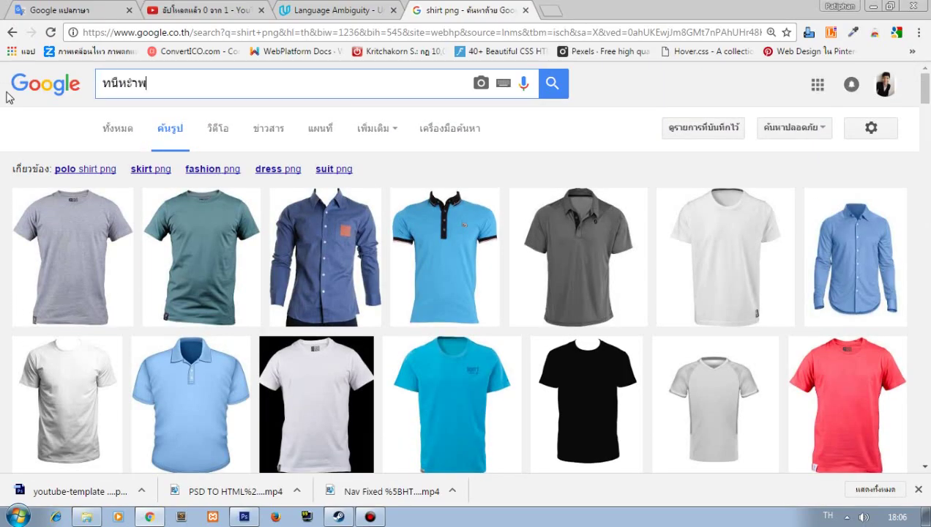
key("ctrl+a")
type("monster pnbg")
key("Return")
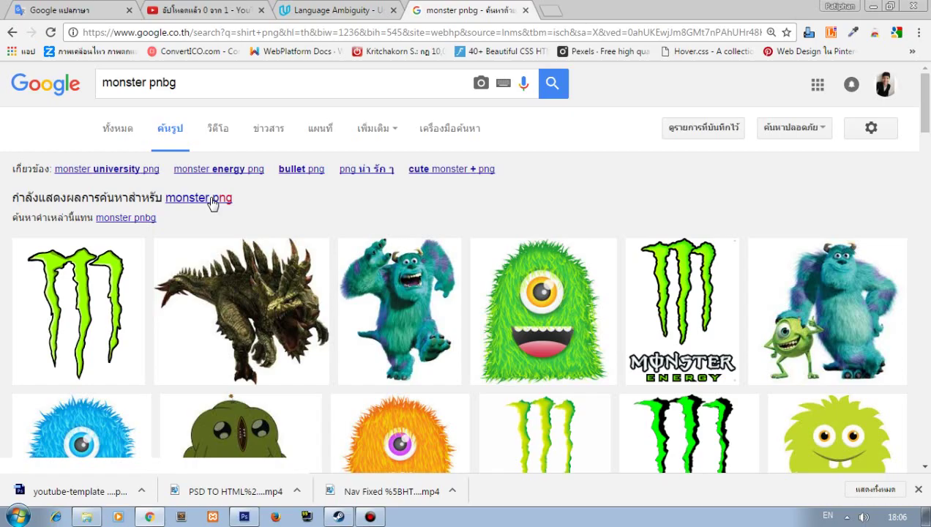
left_click(213, 199)
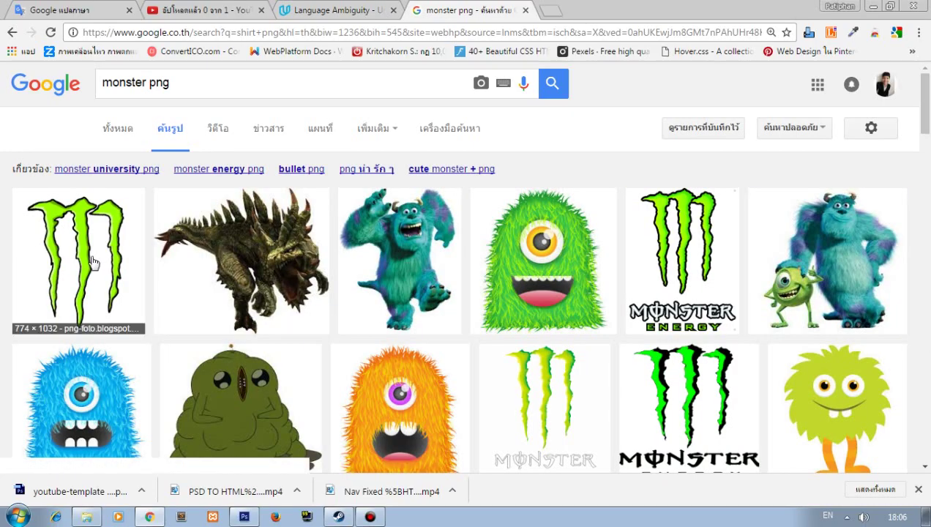
Copy the green Monster claw image and paste it onto the front shirt in Photoshop.
right_click(91, 259)
left_click(130, 396)
key("alt+Tab")
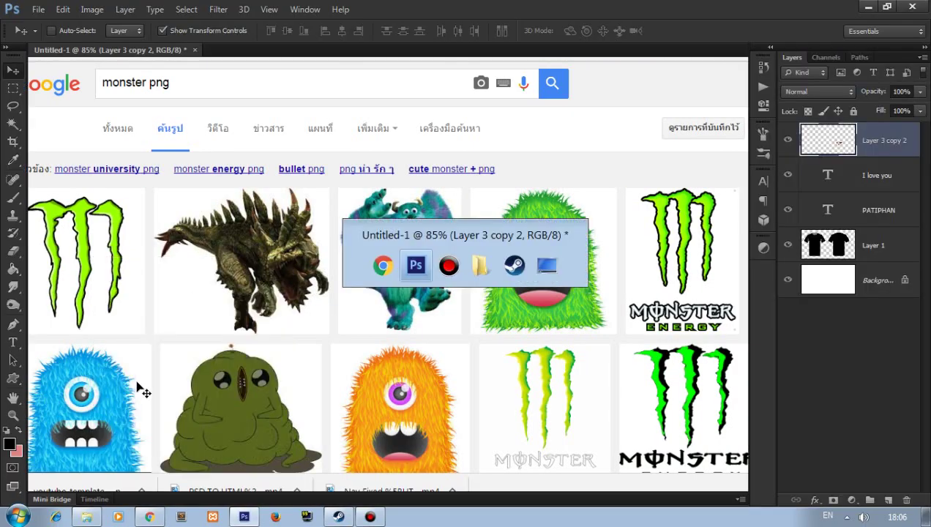
key("ctrl+v")
mouse_move(324, 296)
left_mouse_down()
mouse_move(193, 366)
mouse_move(169, 356)
left_mouse_up()
Delete the claw logo's white background and move it up beneath PATIPHAN.
left_click(12, 123)
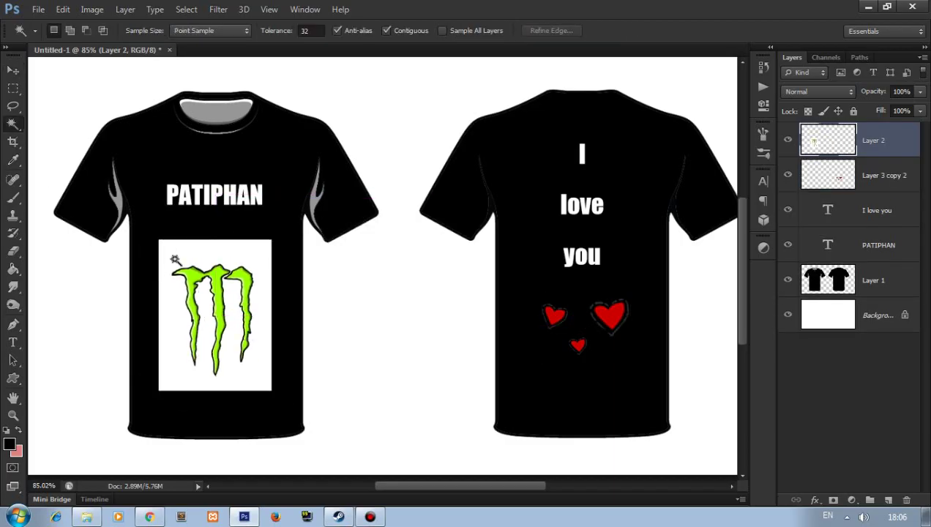
left_click(175, 260)
key("Delete")
left_click(12, 70)
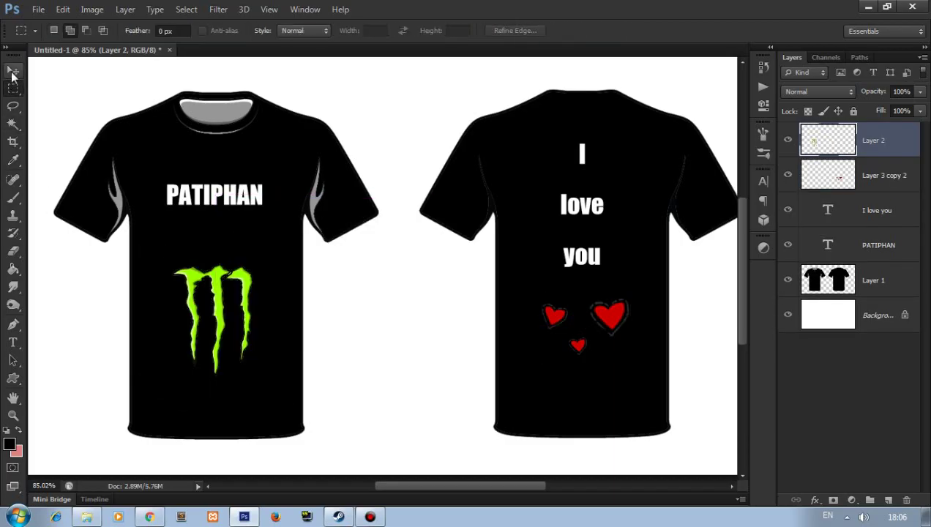
left_click_drag(241, 325, 239, 279)
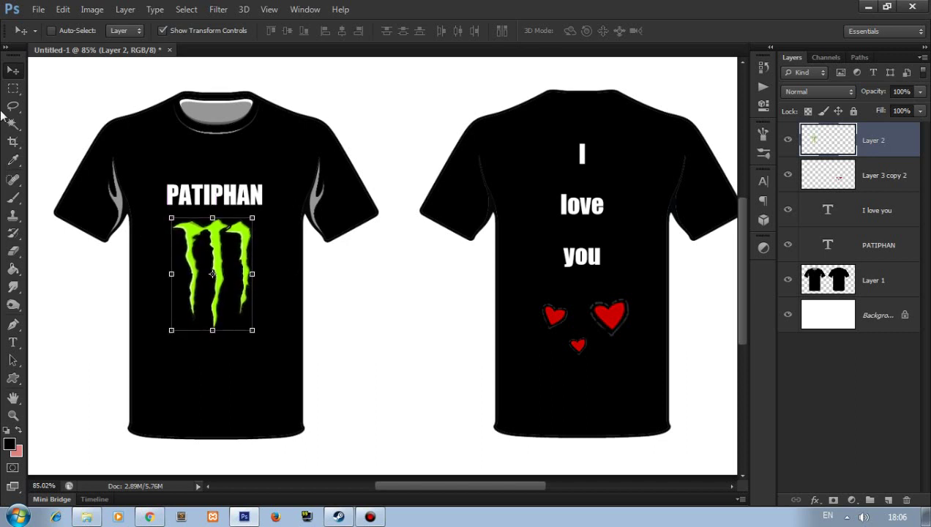
left_click(12, 88)
left_click(12, 71)
left_click(14, 89)
Paste the spiky creature image from Chrome as Layer 3 and select its white surroundings.
key("alt+Tab")
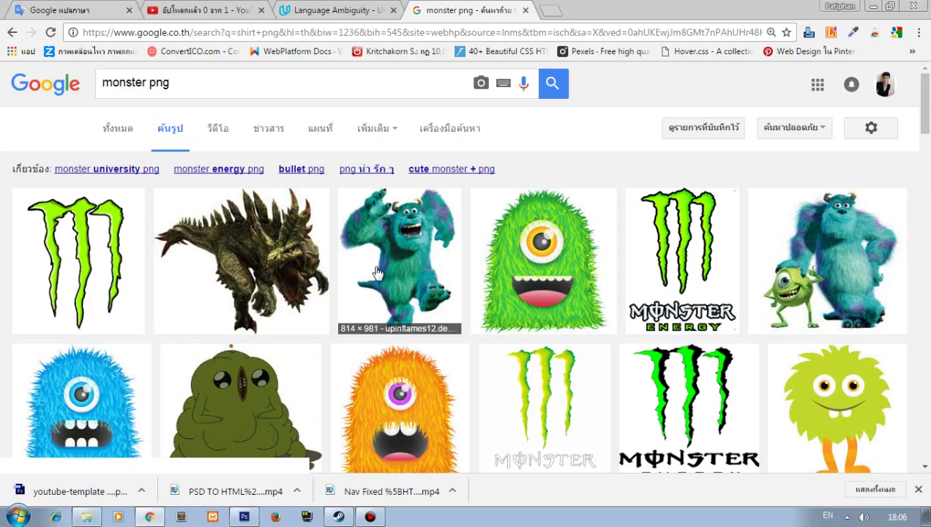
scroll(395, 219, "down", 2)
scroll(396, 219, "up", 2)
right_click(395, 218)
right_click(212, 247)
left_click(251, 384)
key("alt+Tab")
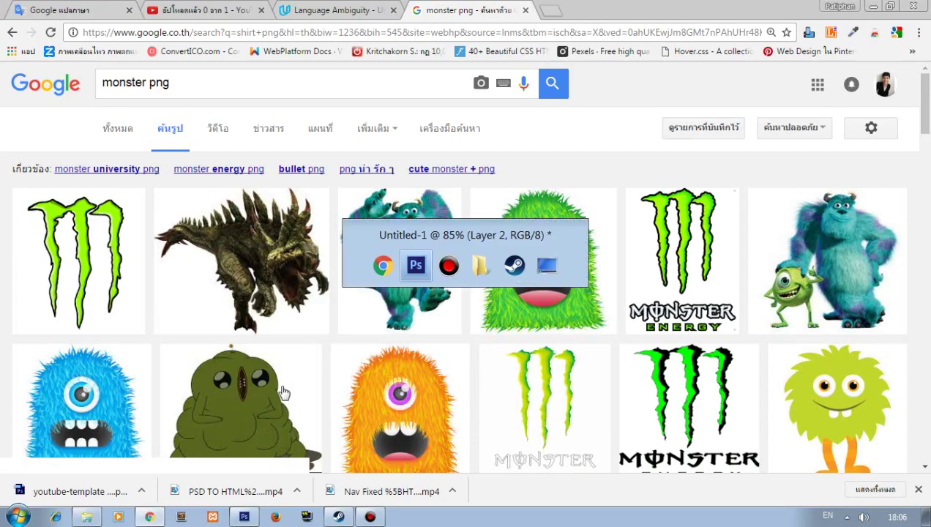
key("ctrl+v")
key("w")
left_click(342, 296)
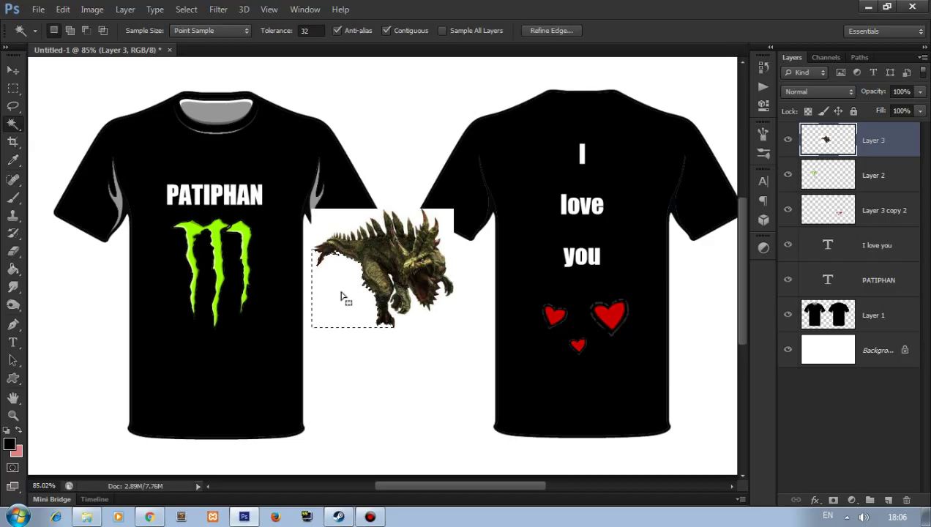
Delete the creature's white background and move it below the logo, beneath the logo layer.
key("Delete")
left_click(437, 316)
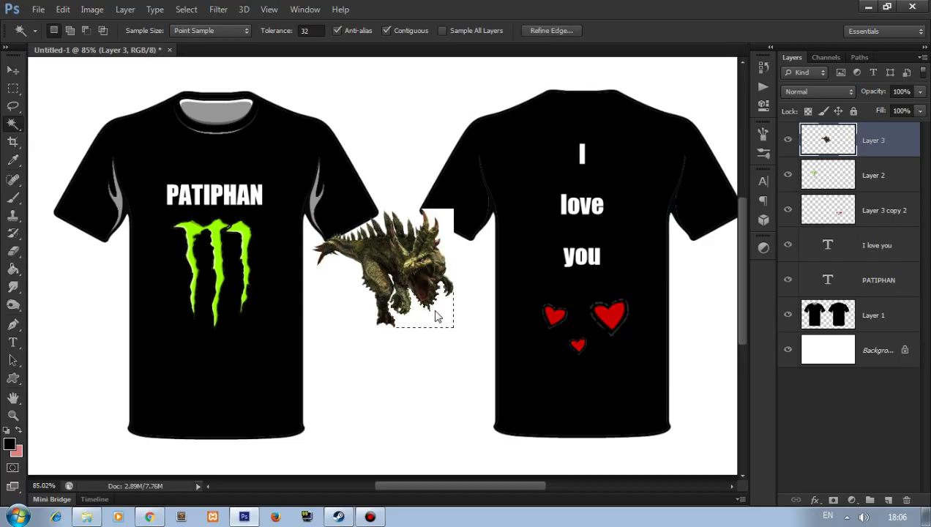
key("Delete")
left_click(444, 251)
left_click(12, 69)
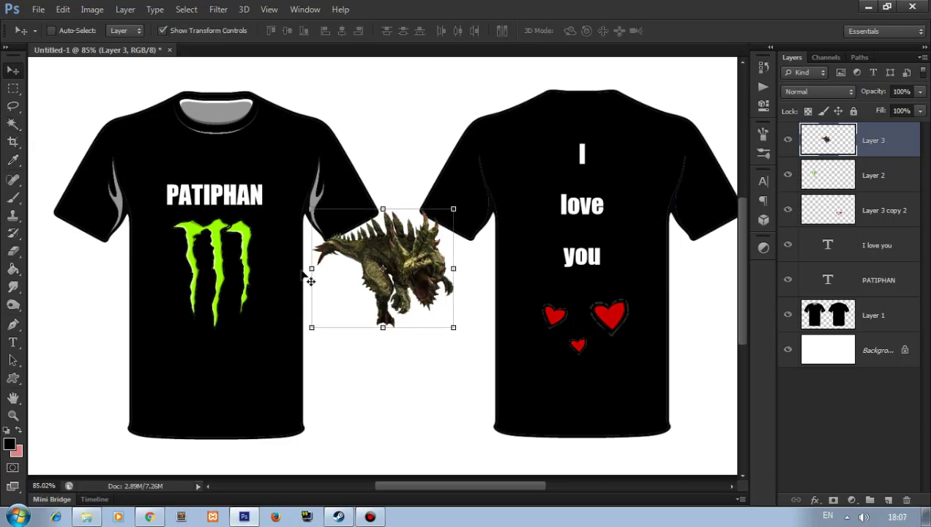
mouse_move(424, 285)
left_mouse_down()
mouse_move(245, 358)
mouse_move(254, 355)
left_mouse_up()
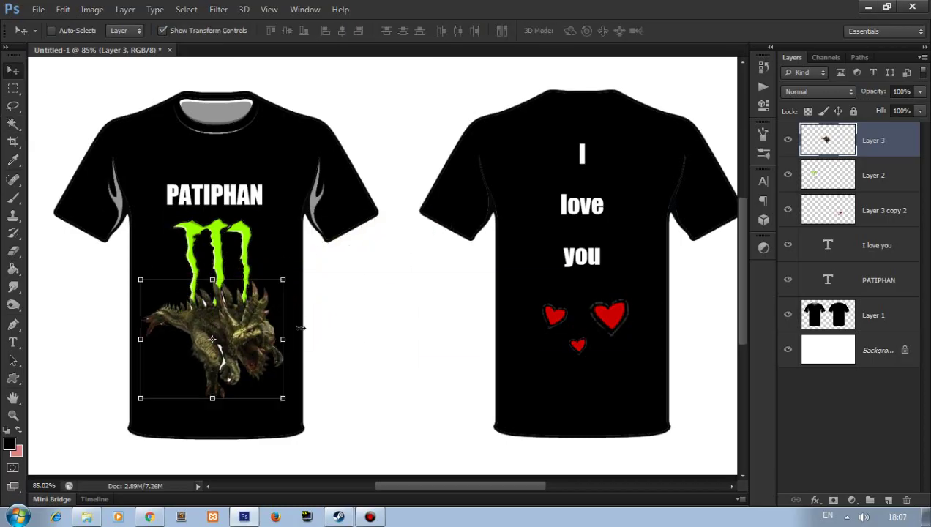
left_click_drag(888, 142, 903, 185)
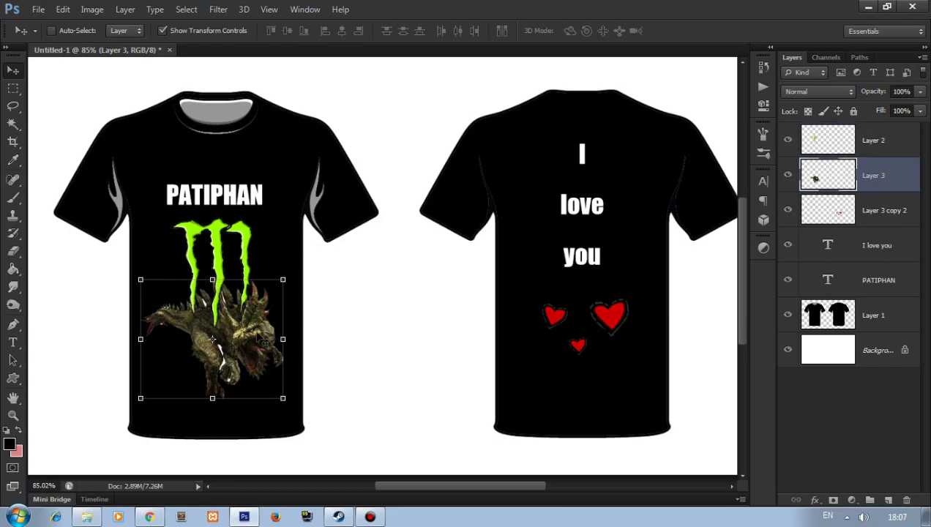
Shrink the creature to about 78% and nudge it slightly lower on the front shirt.
key("ctrl+t")
left_click_drag(282, 278, 267, 292)
left_click_drag(235, 343, 230, 334)
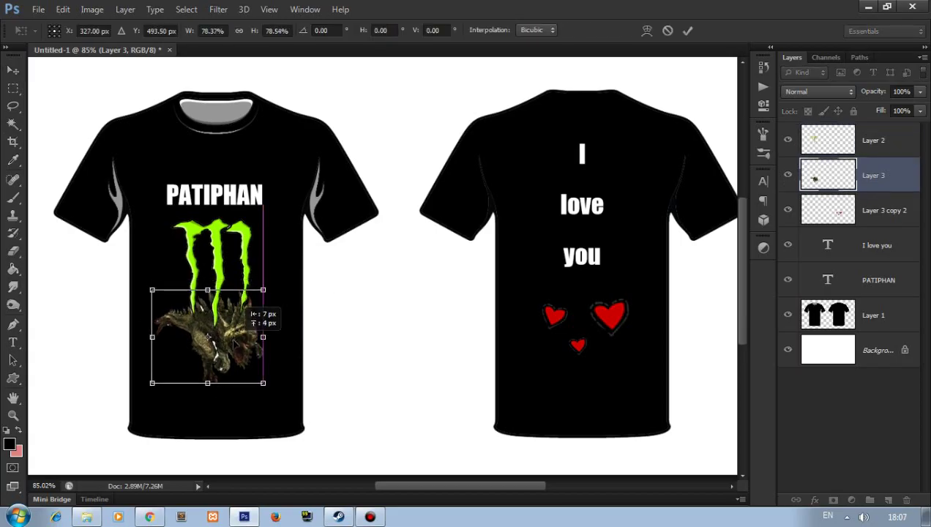
key("Return")
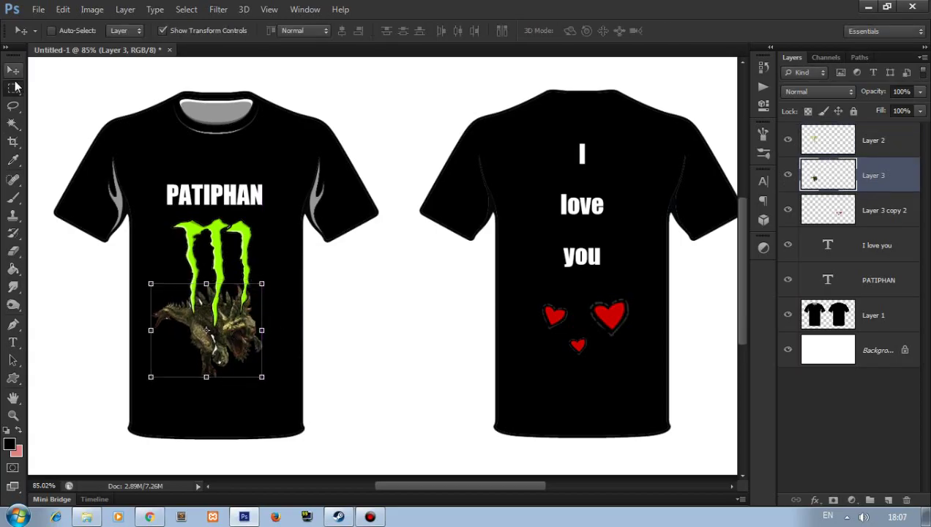
left_click(12, 88)
key("ctrl+0")
left_click(14, 71)
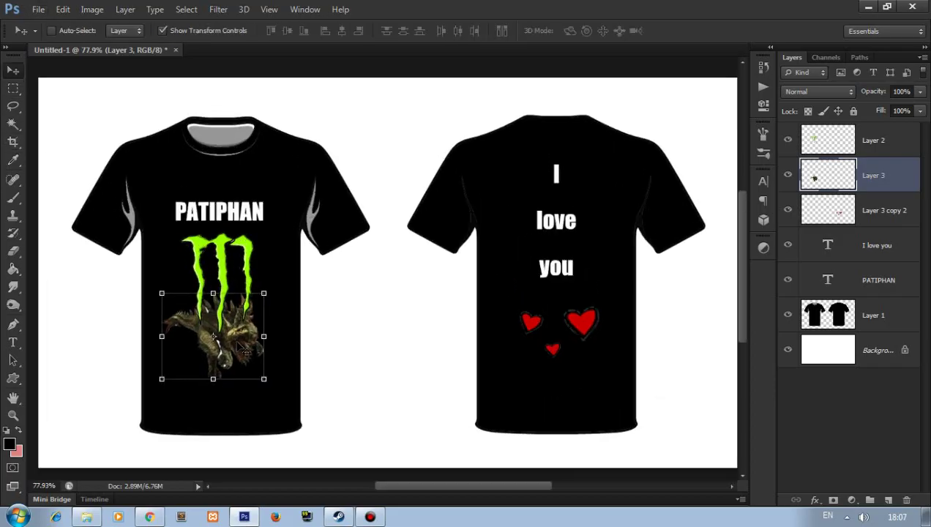
mouse_move(239, 338)
left_mouse_down()
mouse_move(242, 349)
mouse_move(251, 346)
left_mouse_up()
scroll(249, 333, "down", 1)
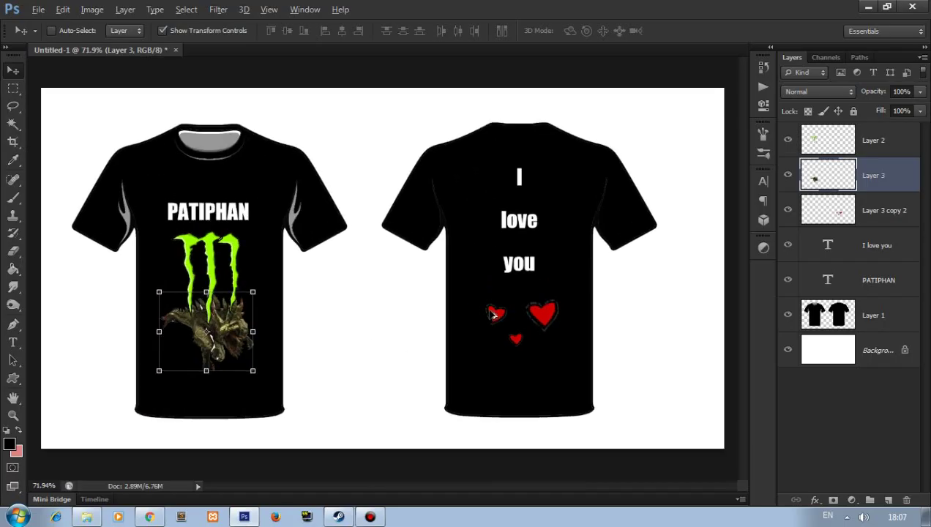
scroll(495, 316, "up", 1)
Open Save As for the mockup, backing out of an accidentally opened New document dialog.
left_click(38, 9)
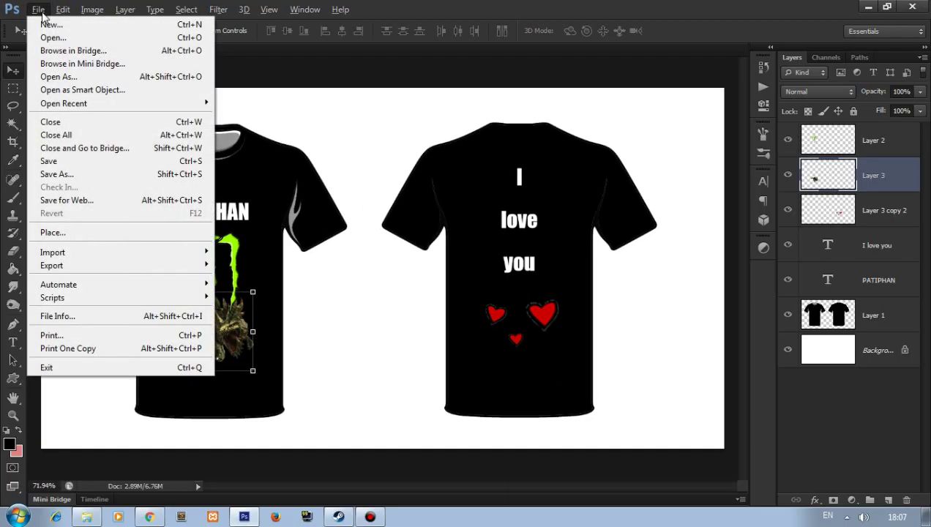
left_click(51, 24)
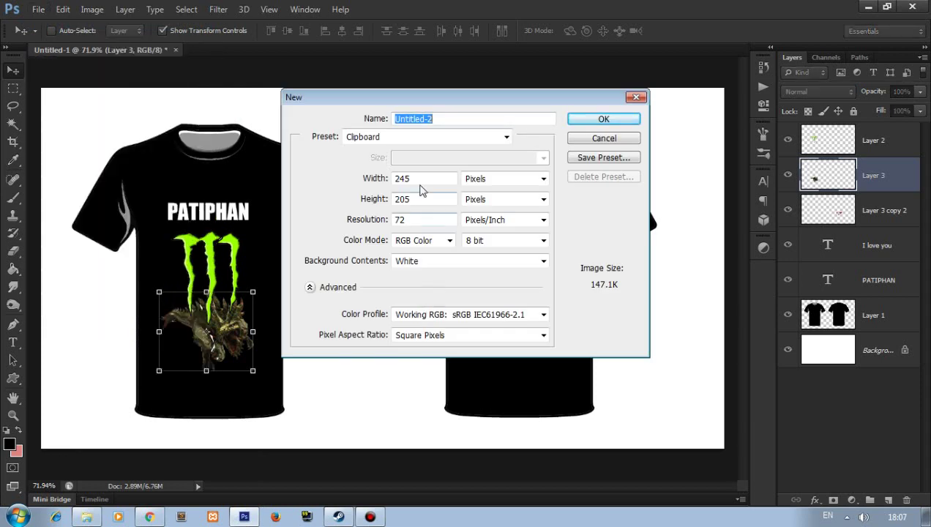
left_click(604, 138)
left_click(63, 9)
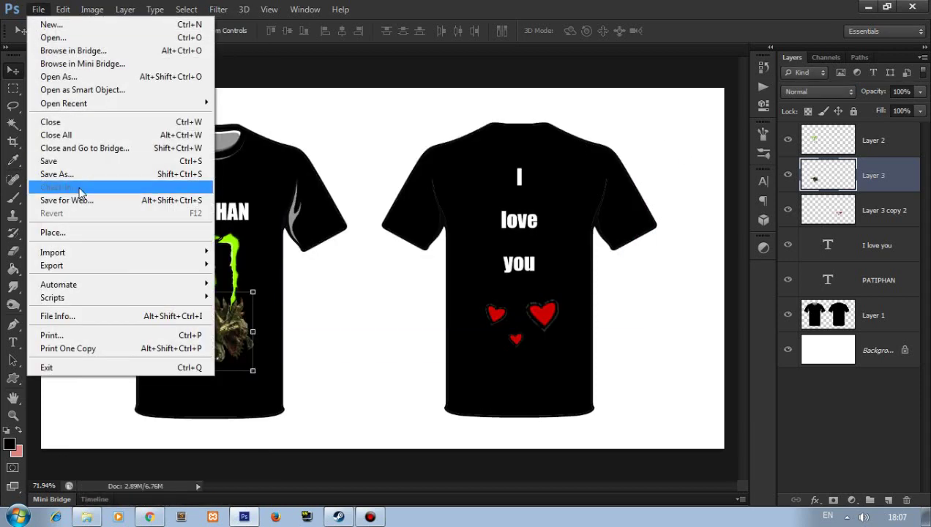
left_click(110, 174)
Keep Photoshop PSD as the format and the Desktop as the save location.
scroll(512, 183, "down", 5)
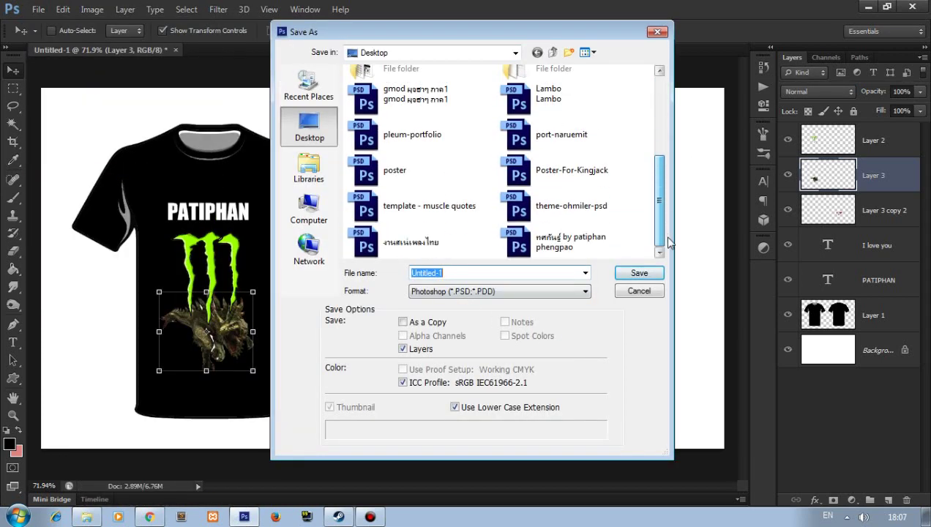
left_click(505, 290)
left_click(483, 292)
left_click(495, 295)
left_click(476, 294)
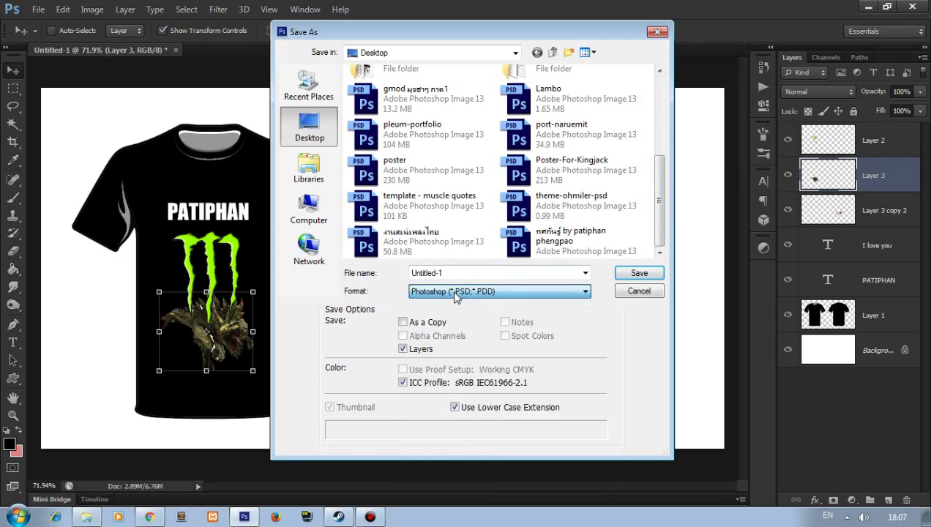
left_click(322, 141)
left_click(517, 53)
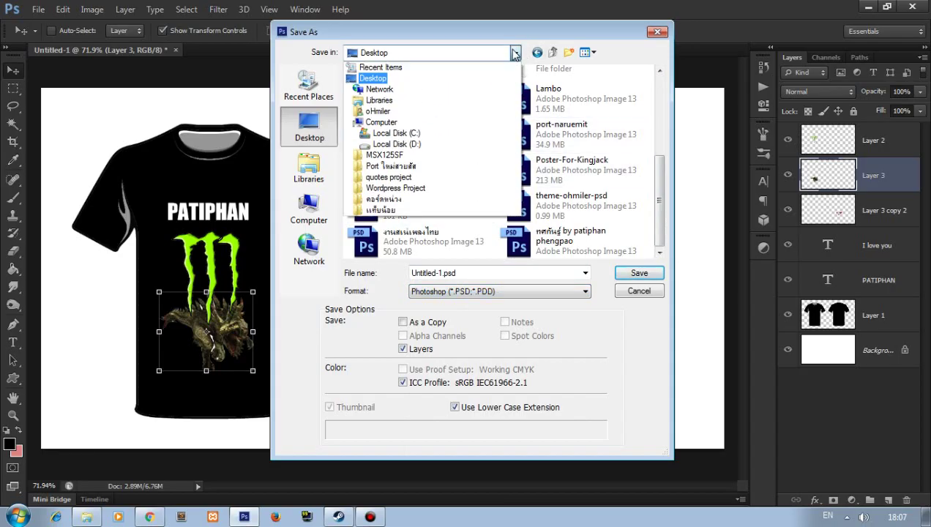
left_click(516, 74)
type("ออกแบบเสื้อ-แก้ไข")
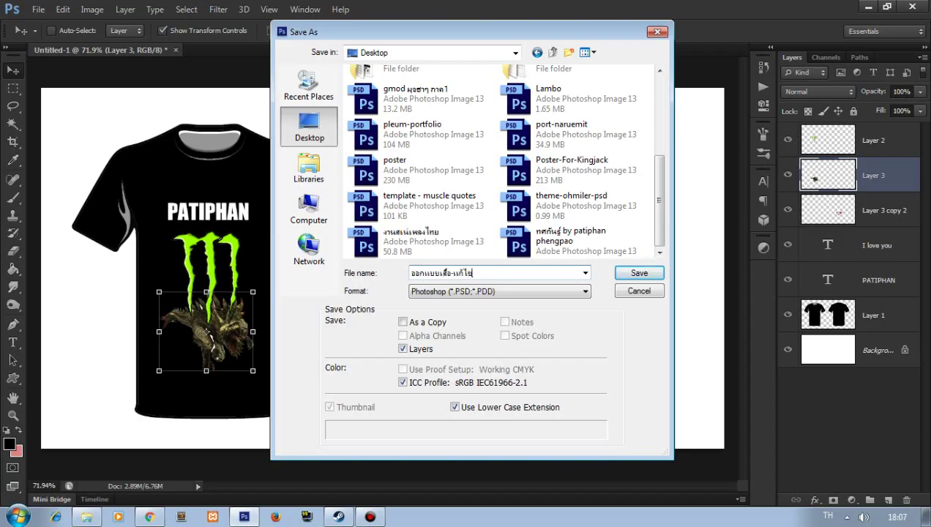
Save as ออกแบบเสื้อ-แก้ไข.psd, accept Maximize Compatibility, then cancel a repeated Save As.
key("ctrl+a")
key("Return")
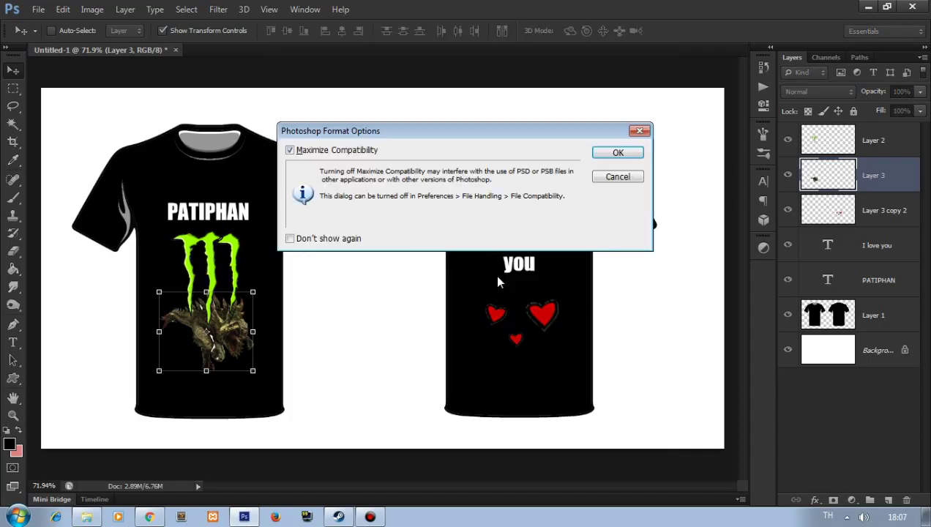
key("Return")
key("ctrl+shift+s")
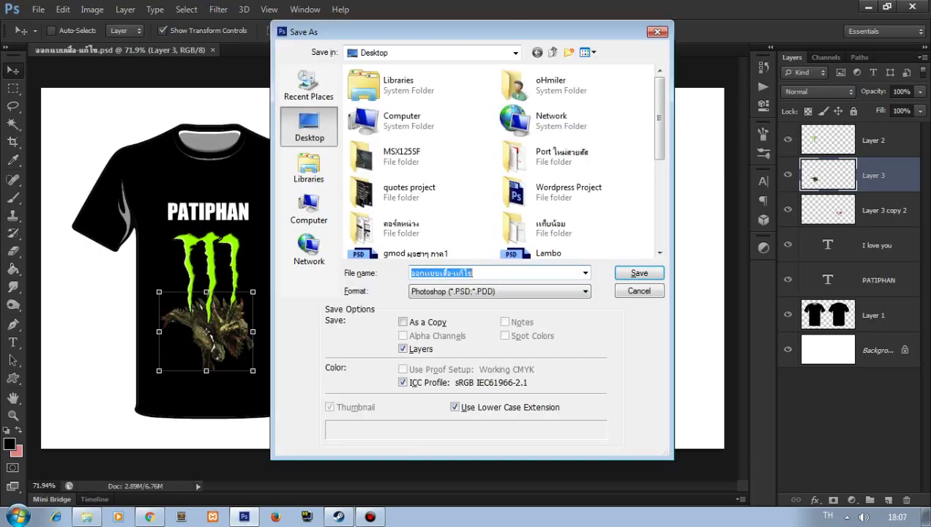
left_click(620, 292)
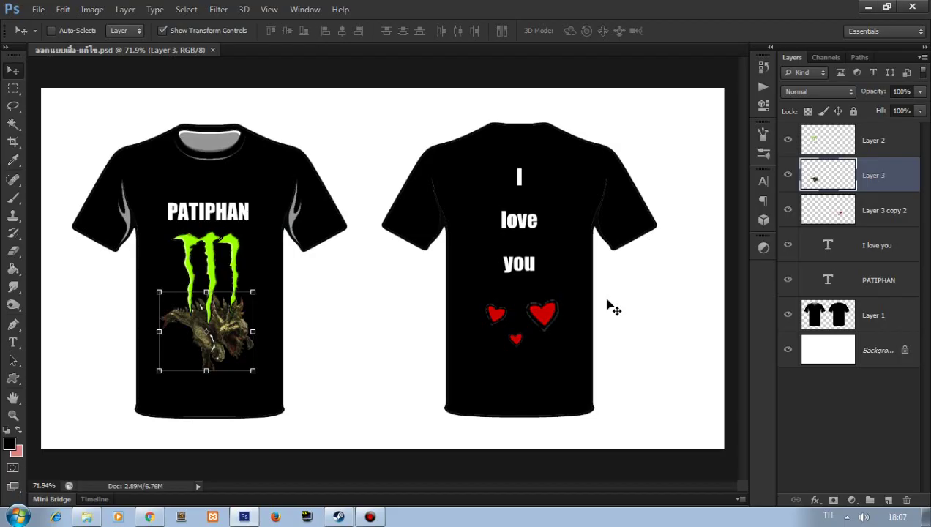
Save a JPEG copy named ออกแบบเสื้อ-ตัวอย่าง with default quality, then show the desktop.
key("ctrl+shift+s")
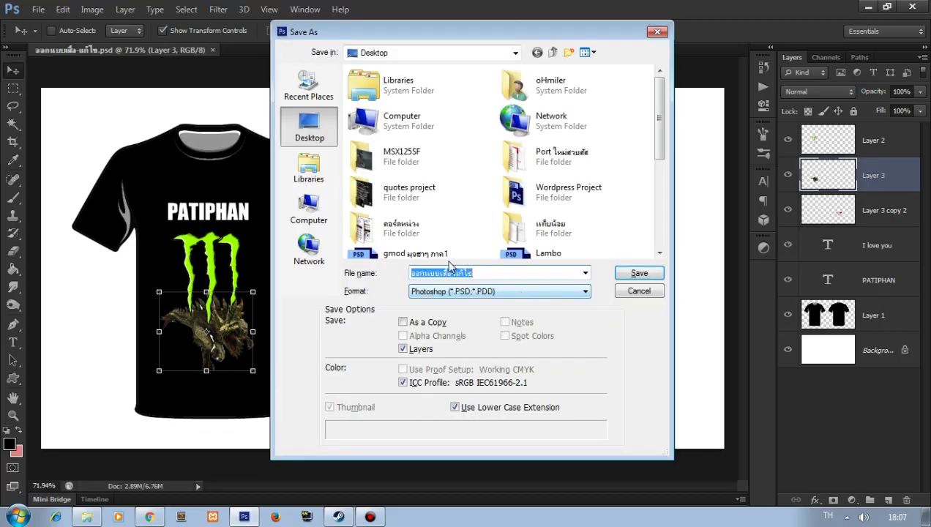
key("Tab")
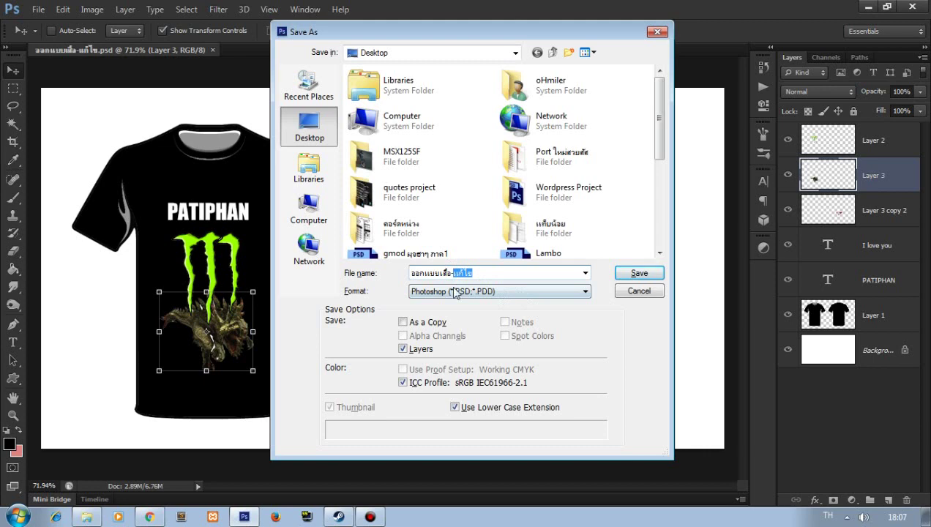
key("BackSpace")
type("ตัวอย่าง")
left_click(507, 287)
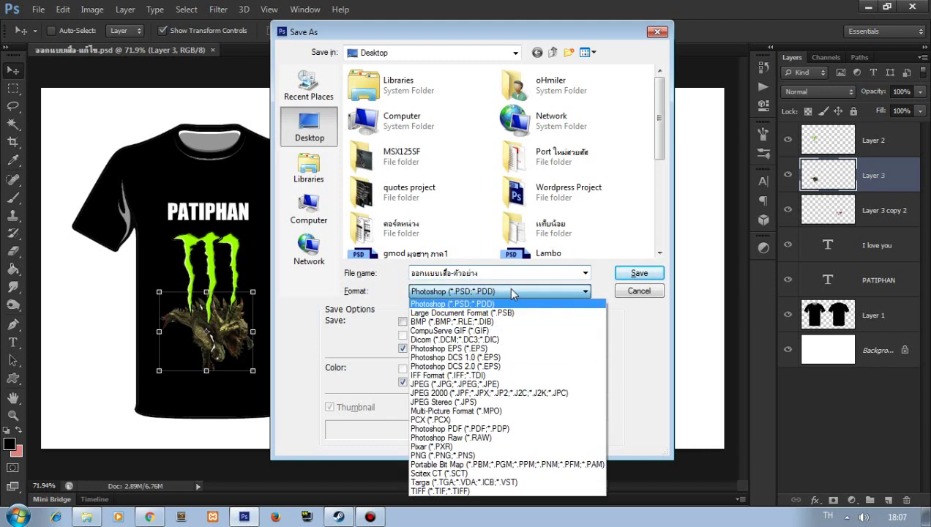
left_click(496, 384)
key("Return")
key("Return")
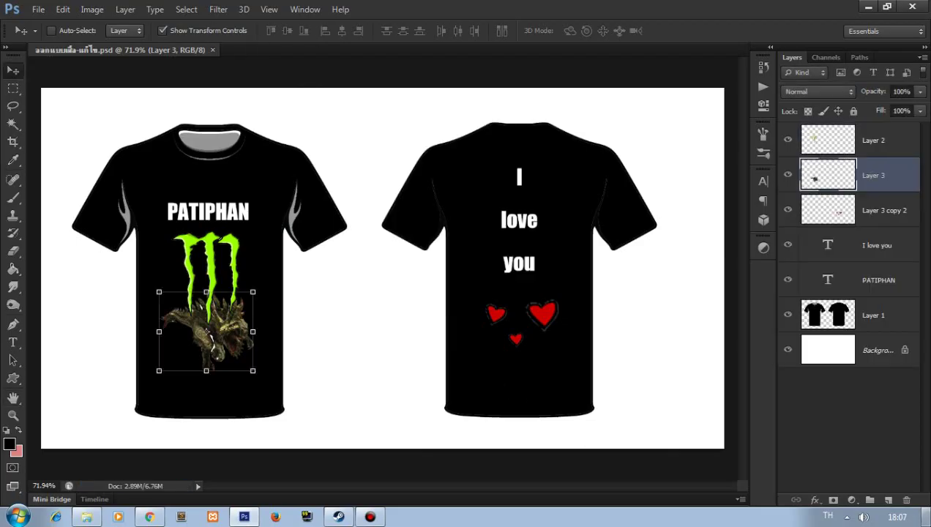
key("super+d")
Preview the saved JPEG, close the viewer, and move the JPEG and PSD icons into open space.
double_click(333, 419)
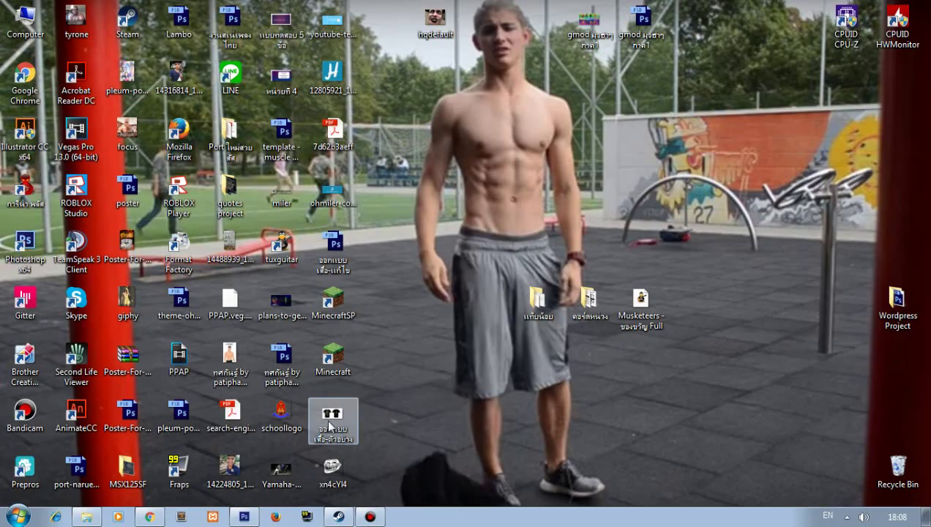
key("alt+F4")
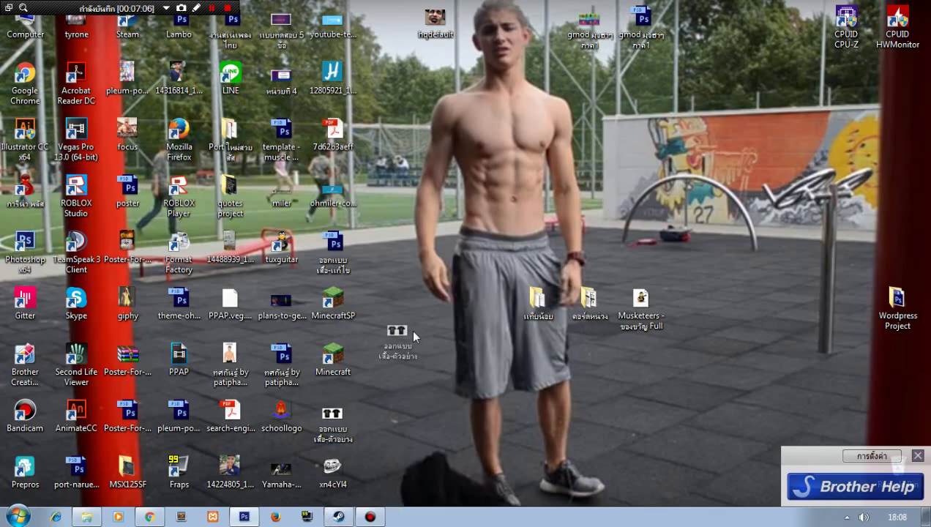
left_click_drag(333, 417, 437, 196)
mouse_move(333, 246)
left_mouse_down()
mouse_move(505, 231)
mouse_move(497, 212)
left_mouse_up()
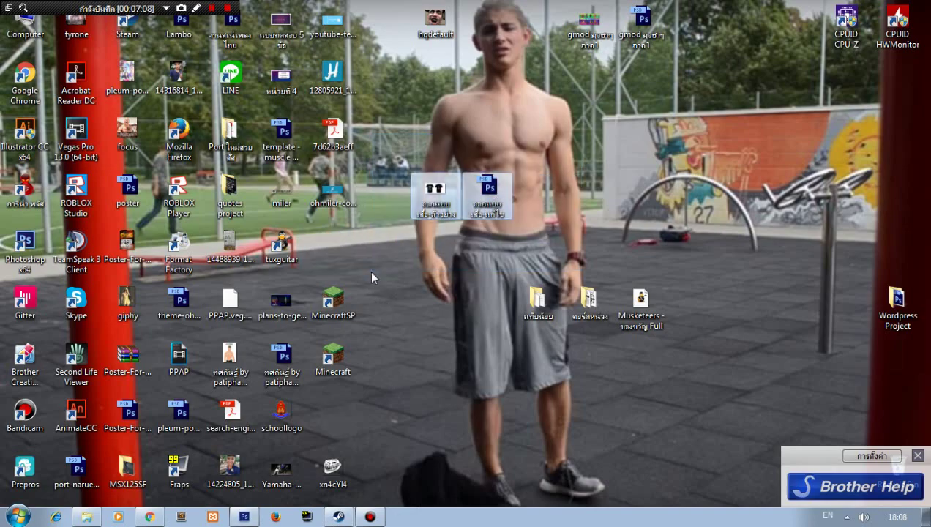
left_click_drag(369, 270, 521, 185)
Rearrange the two file icons among the others and reopen the PSD mockup in Photoshop.
left_click_drag(444, 214, 615, 209)
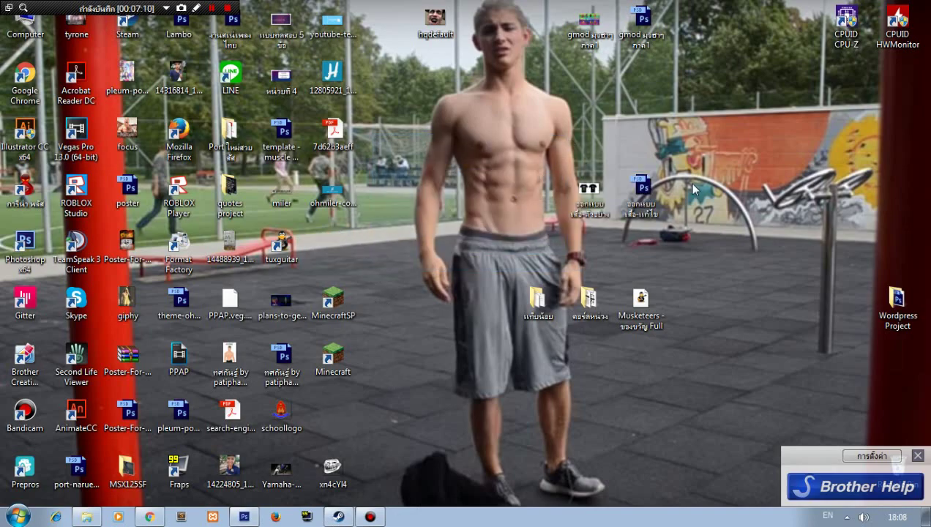
left_click_drag(701, 155, 508, 257)
left_click(480, 330)
left_click_drag(589, 194, 361, 390)
left_click_drag(640, 194, 331, 249)
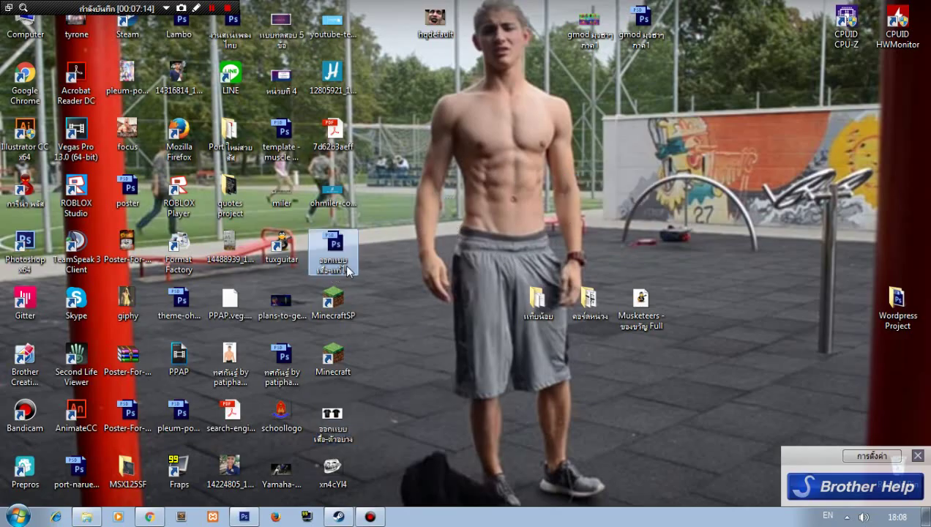
double_click(331, 249)
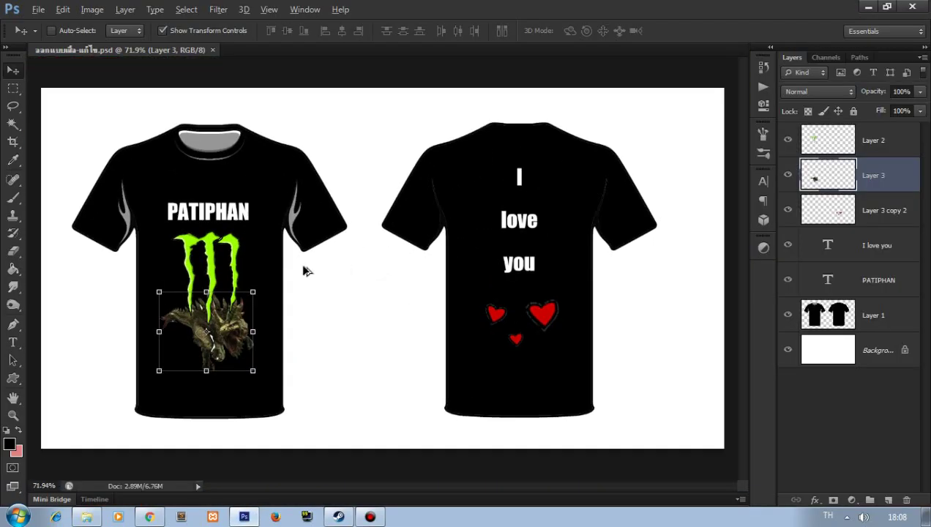
left_click(13, 88)
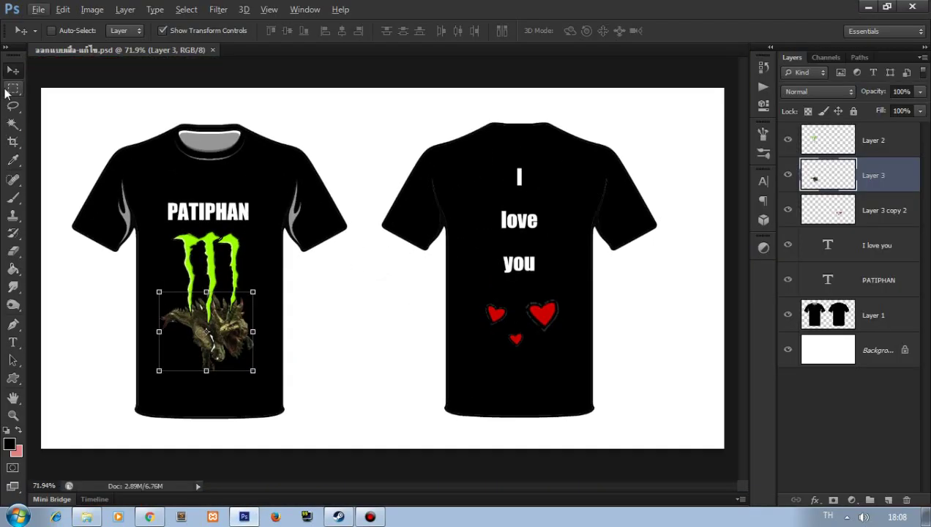
key("ctrl+plus")
key("ctrl+0")
key("alt")
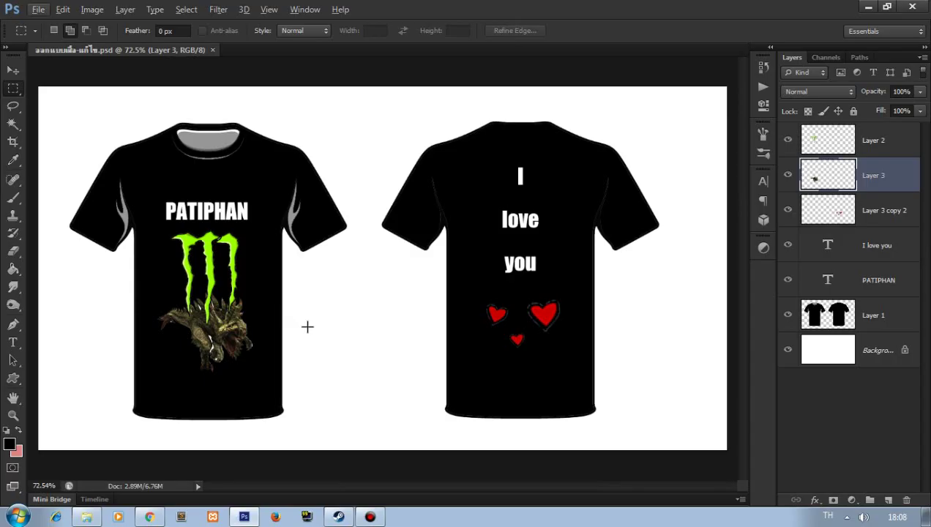
key("alt")
scroll(307, 326, "down", 1)
scroll(352, 333, "up", 2)
scroll(395, 336, "up", 1)
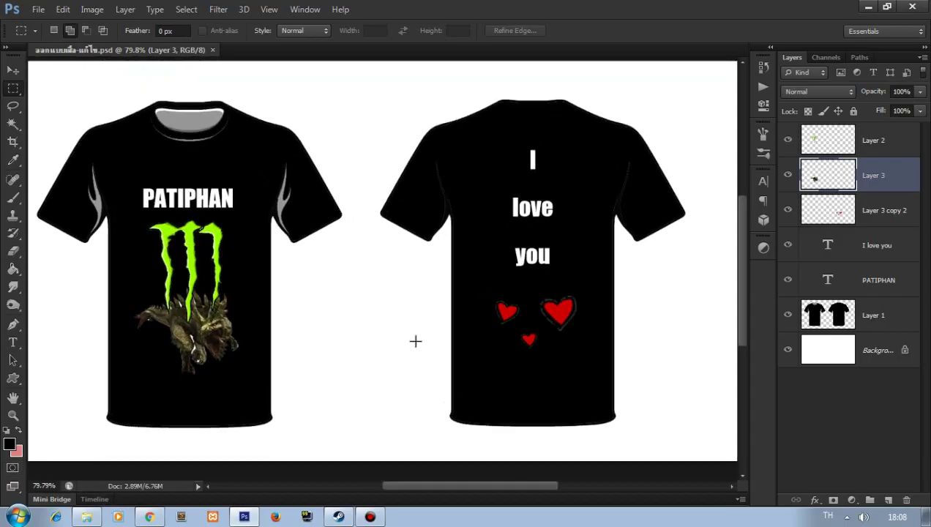
scroll(572, 309, "down", 1)
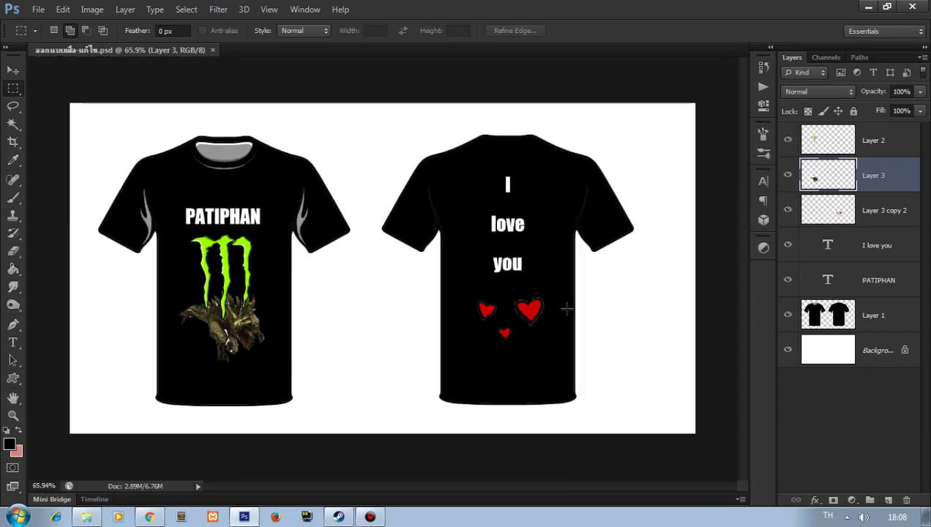
scroll(340, 342, "down", 1)
scroll(361, 335, "up", 1)
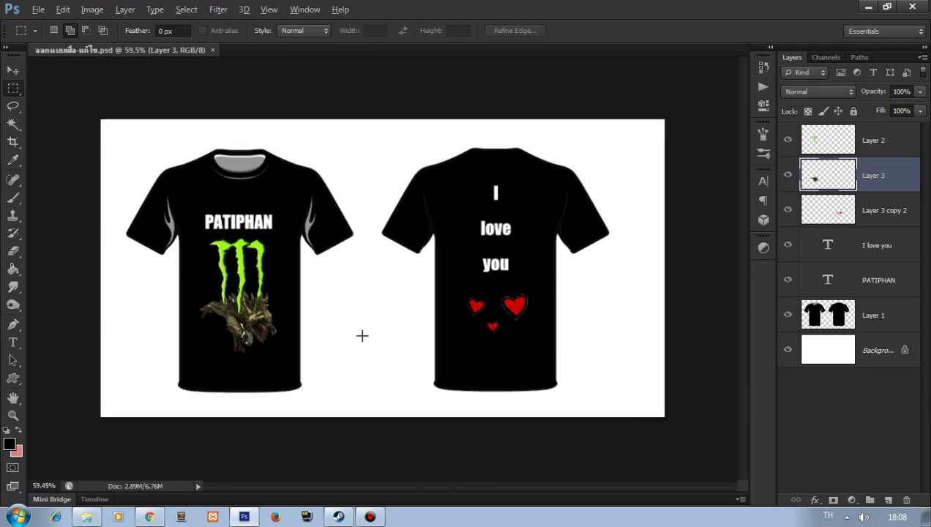